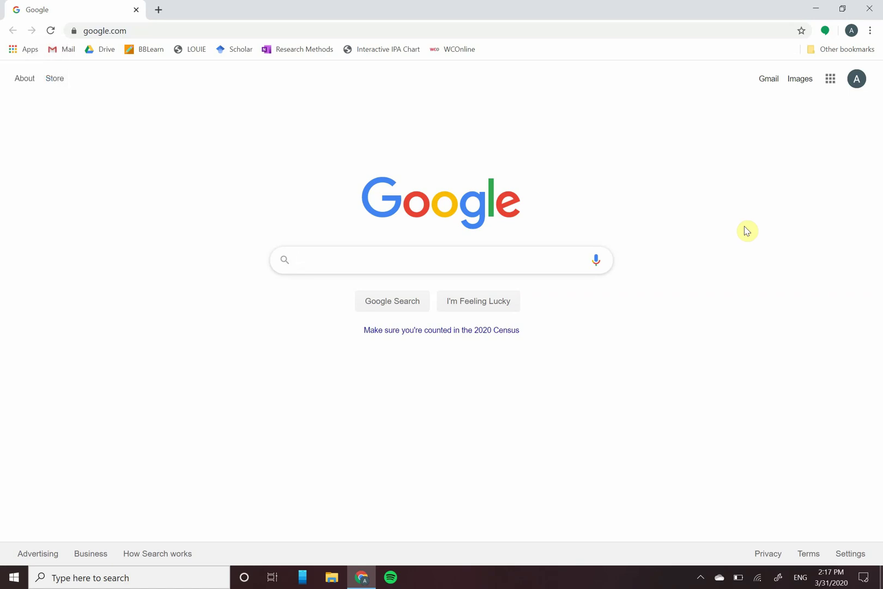
Launch Google Forms from the Google apps menu in Chrome.
key(XF86AudioLowerVolume)
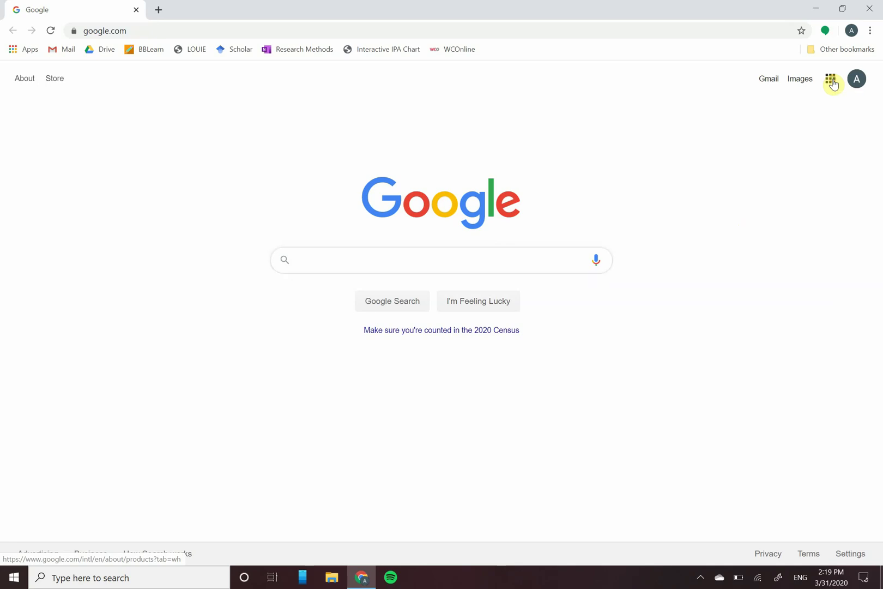
click(831, 80)
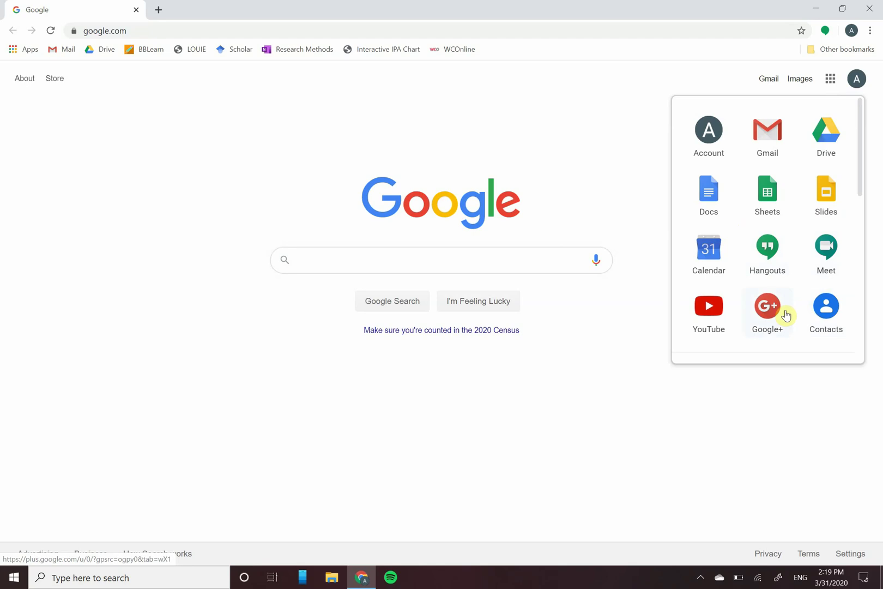
scroll(785, 315, down, 4)
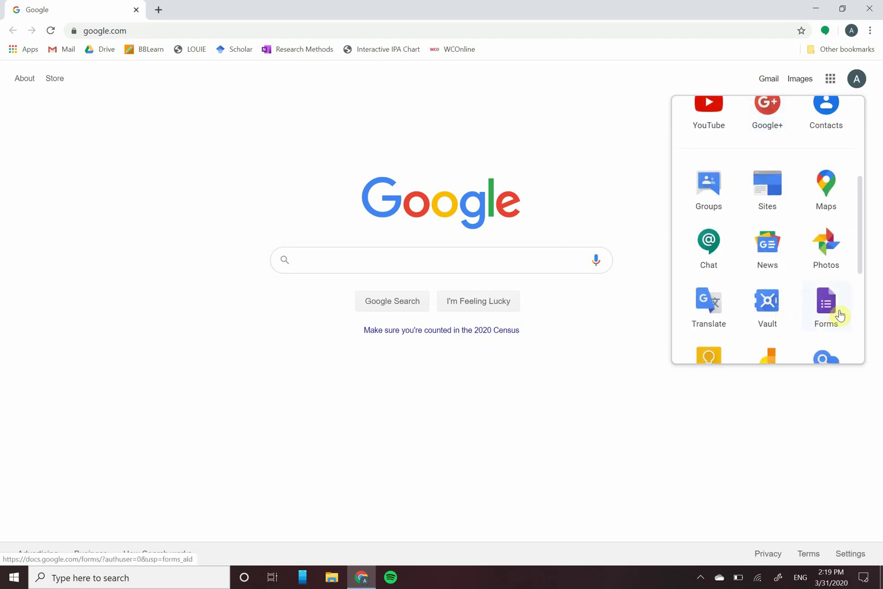
click(834, 318)
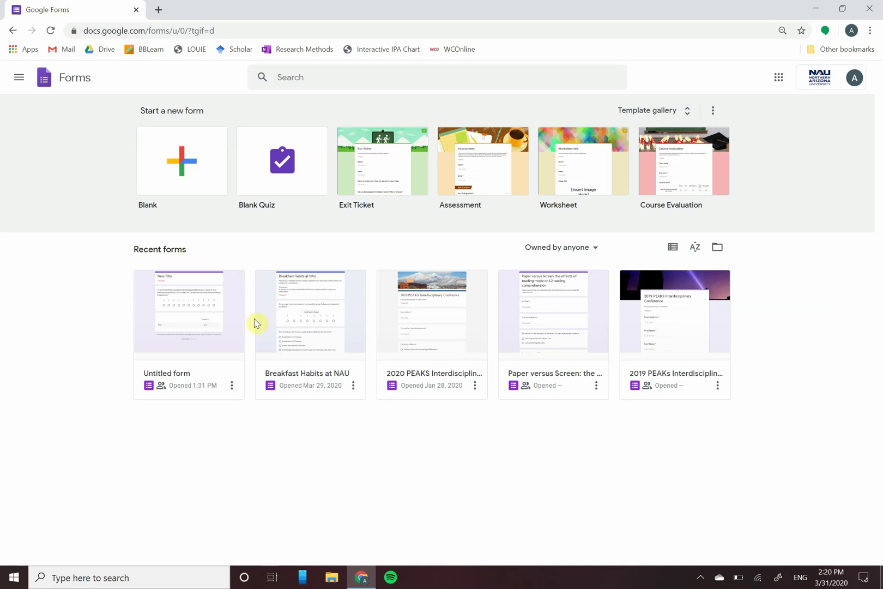
Open the Breakfast Habits at NAU form and select its title and file name.
click(318, 317)
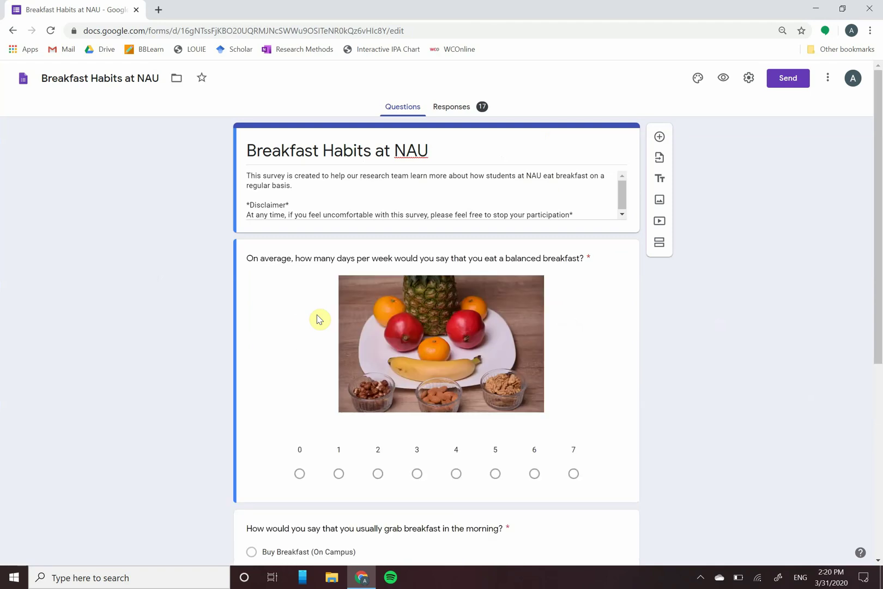
click(453, 146)
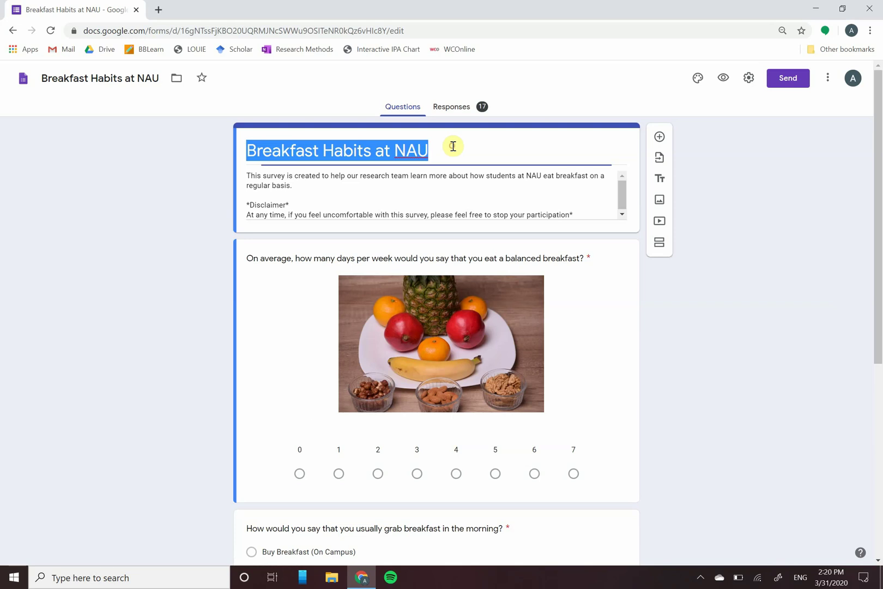
click(77, 79)
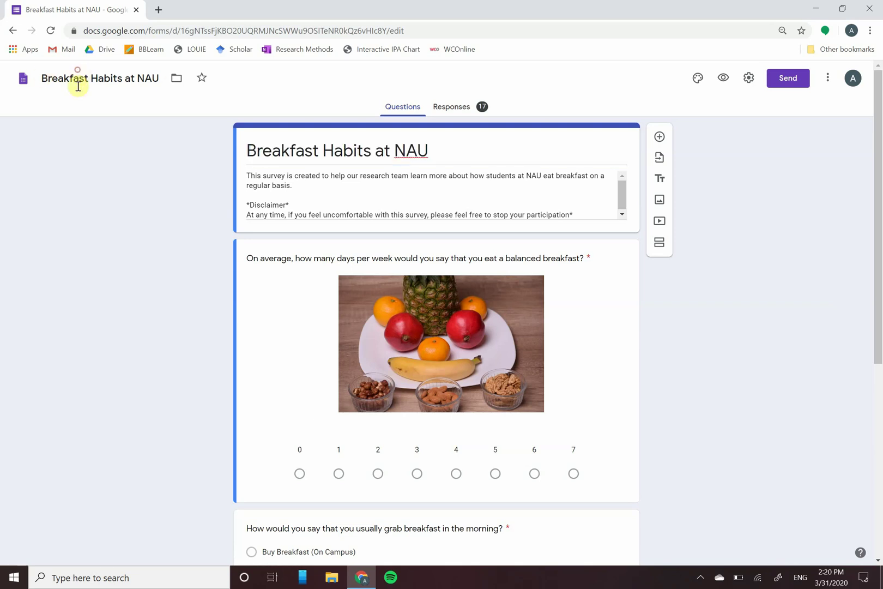
double_click(79, 78)
click(138, 104)
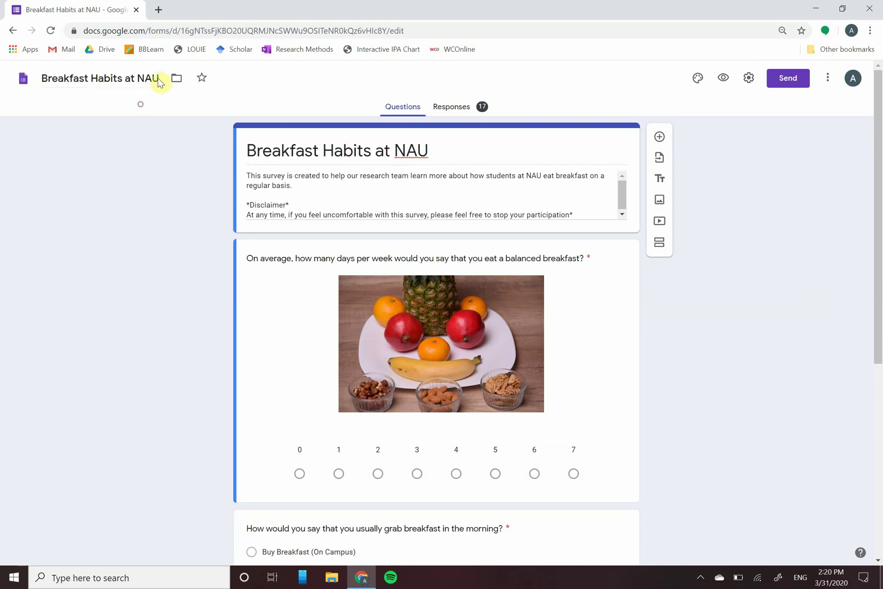
click(157, 131)
click(403, 143)
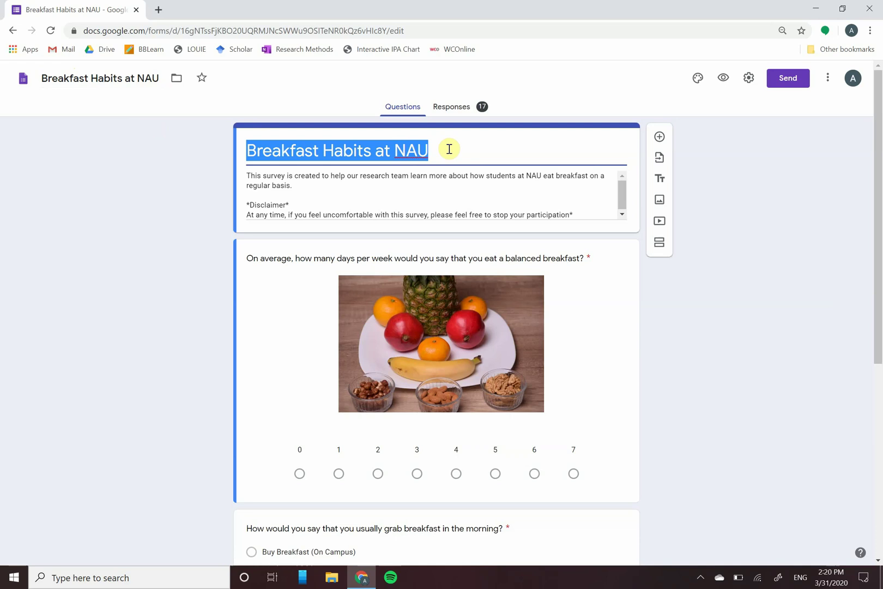
Select the form description's text and put the caret at the start of *Disclaimer*.
click(327, 188)
key(ctrl+a)
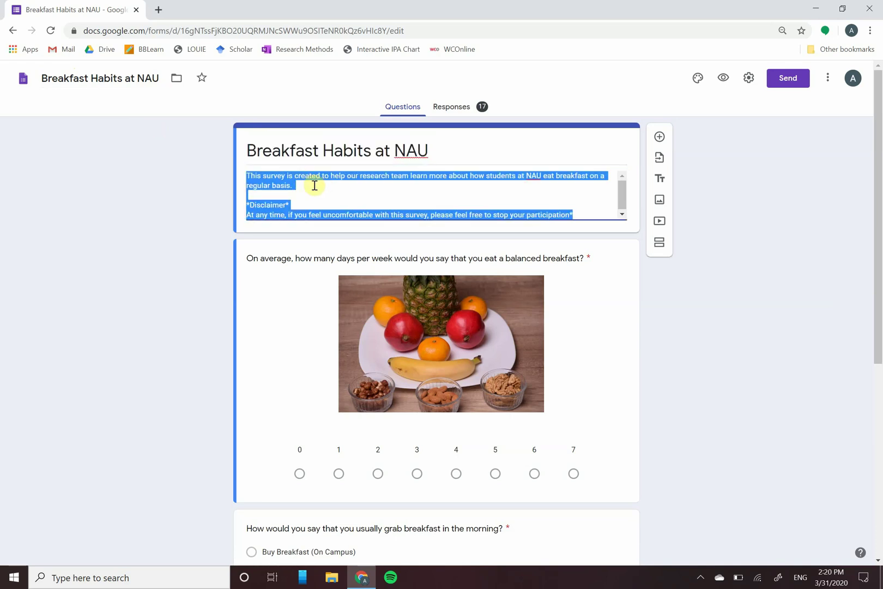
click(315, 185)
drag(305, 185, 248, 181)
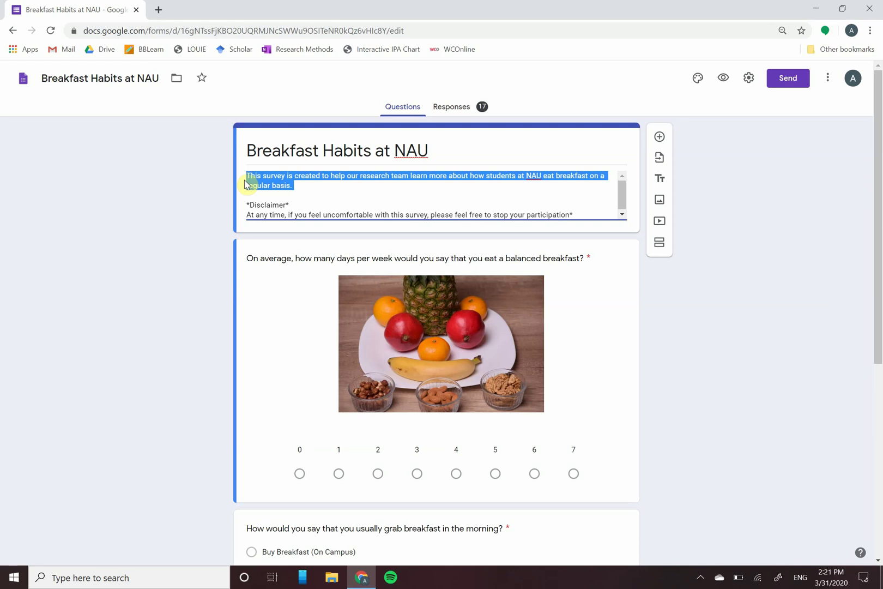
click(280, 208)
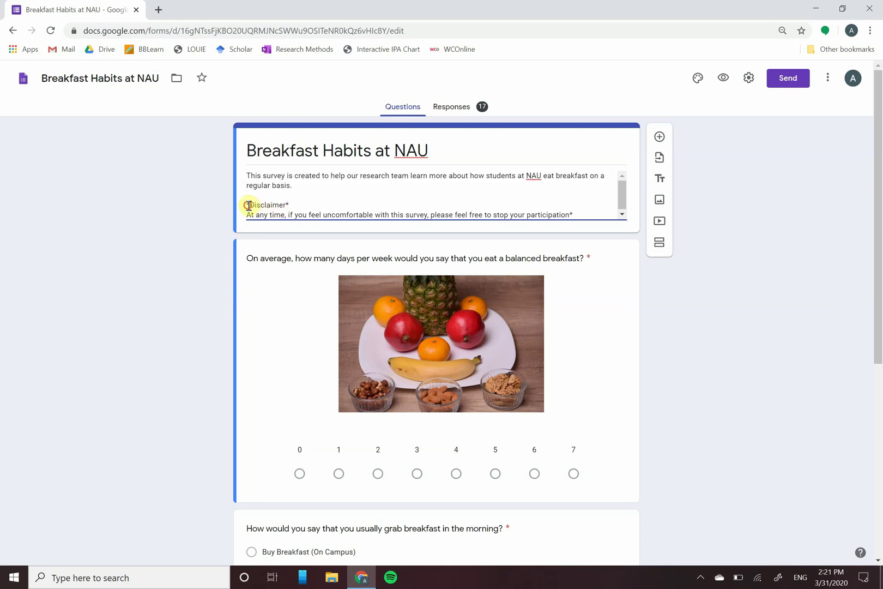
key(Home)
click(778, 346)
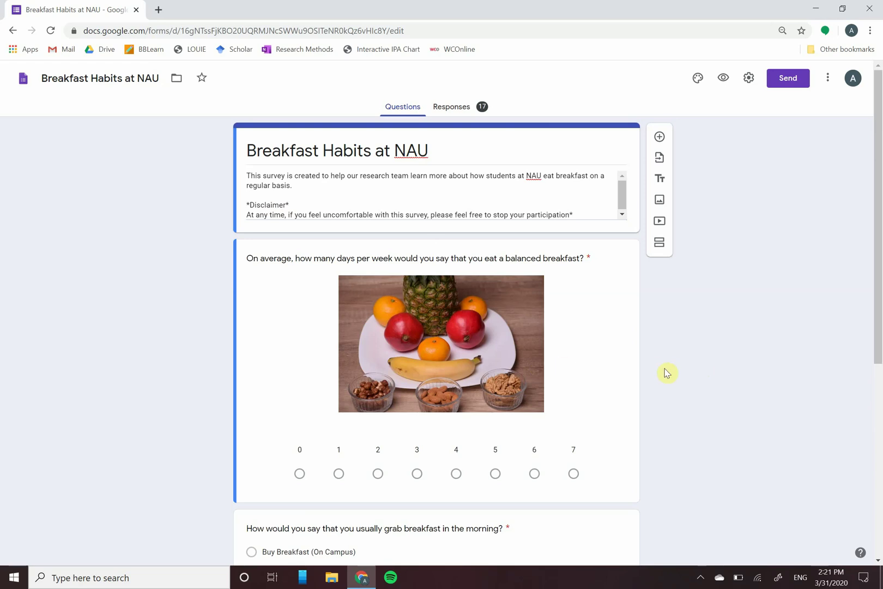
scroll(615, 366, down, 1)
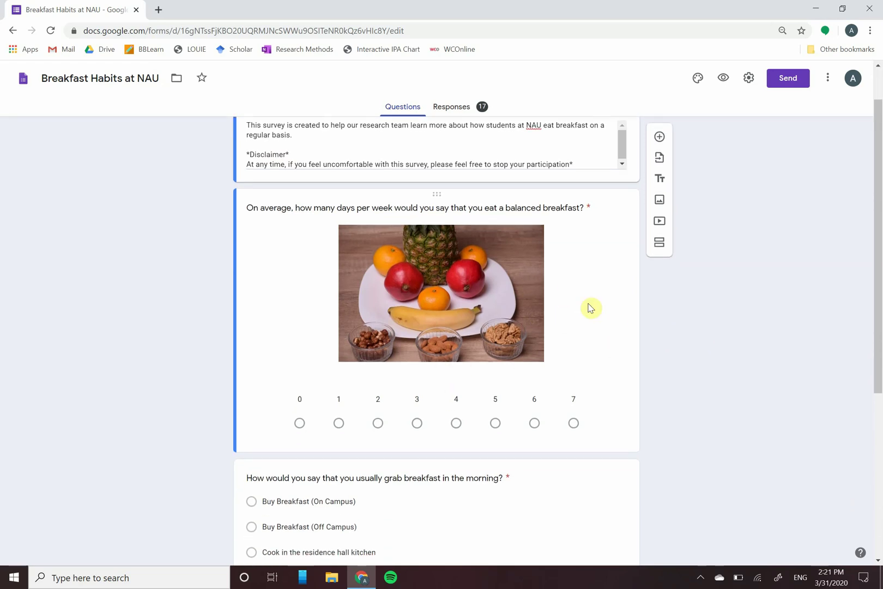
scroll(444, 398, down, 2)
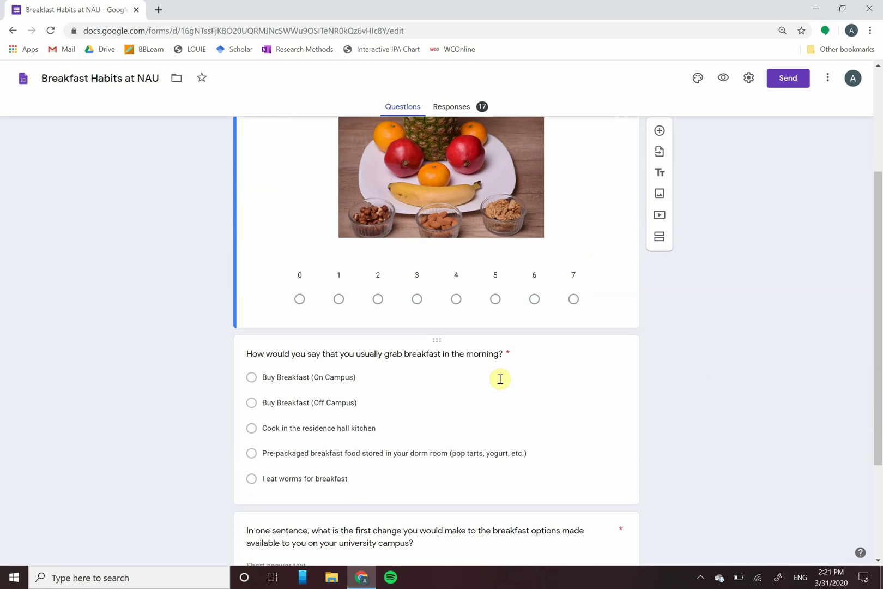
scroll(413, 431, down, 3)
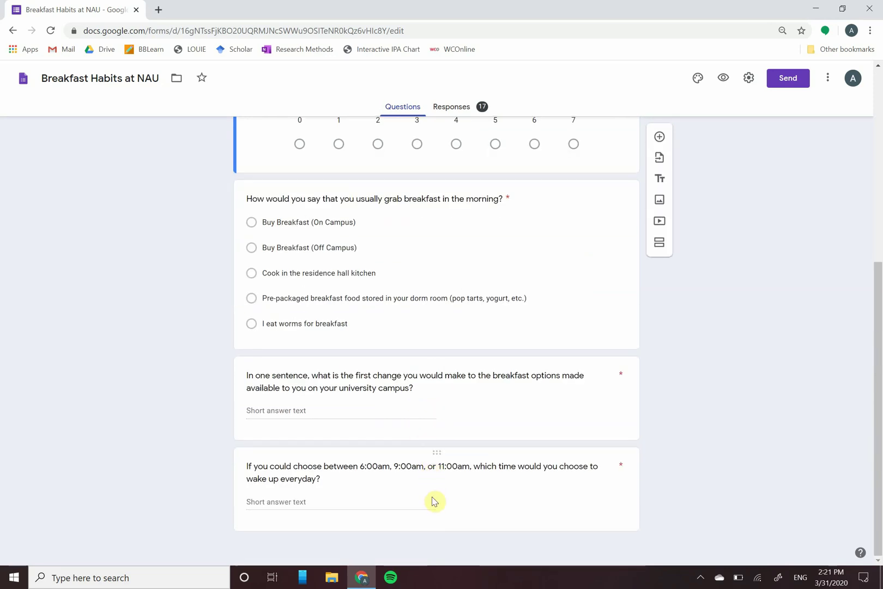
scroll(438, 424, up, 5)
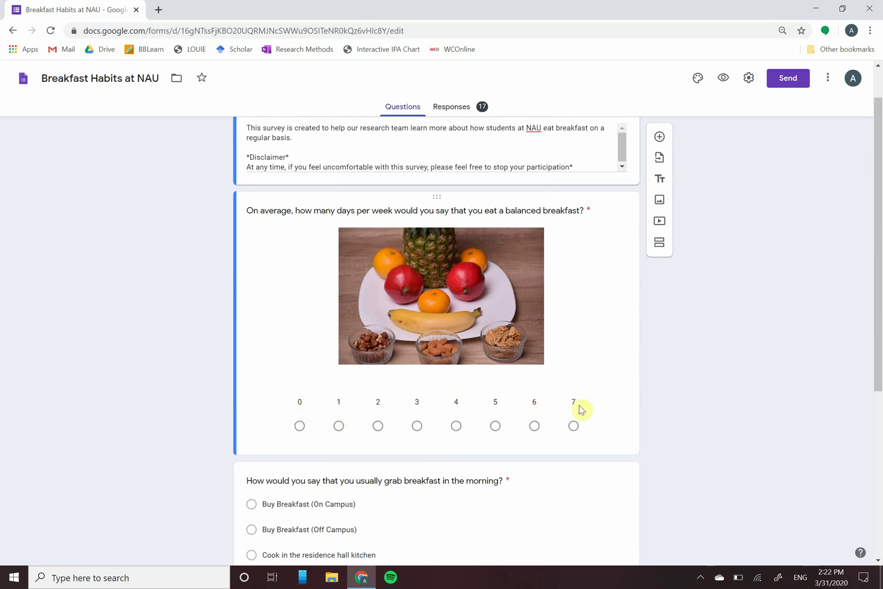
Label the balanced-breakfast scale ends '0 days' and '7 days'.
click(600, 333)
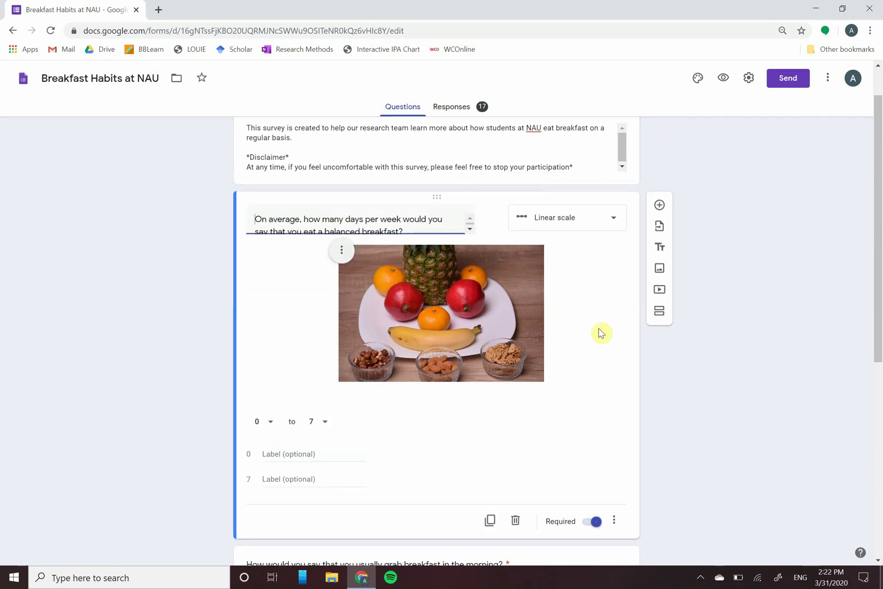
scroll(560, 414, down, 1)
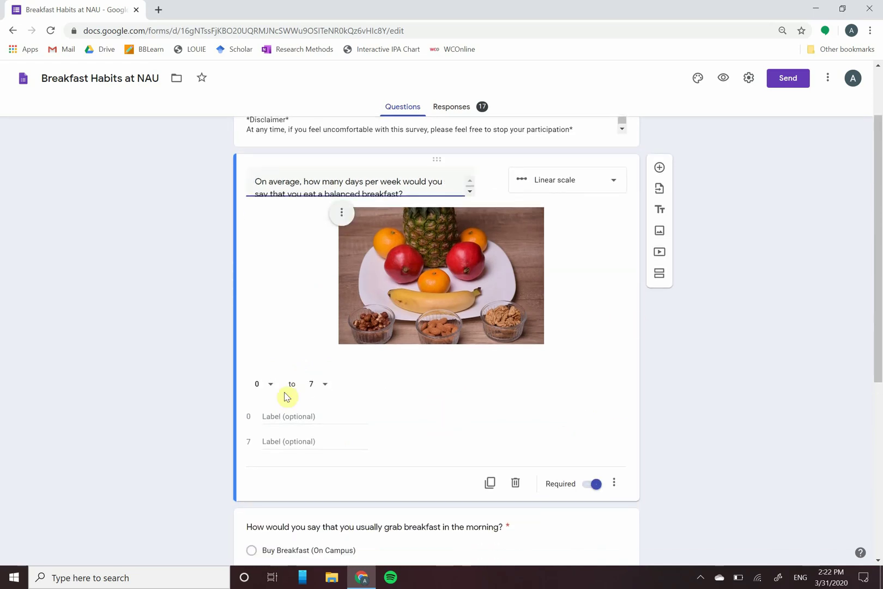
click(289, 416)
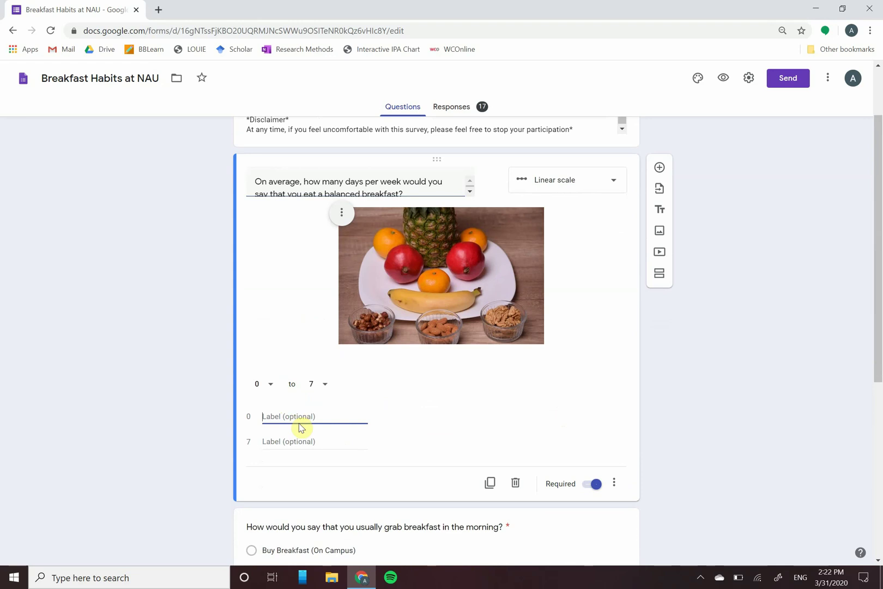
text(0 days)
click(301, 441)
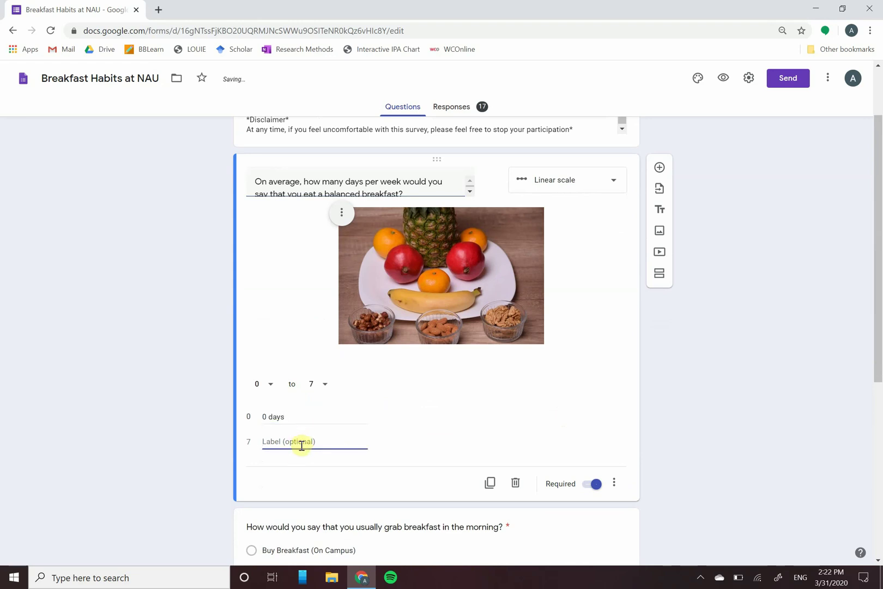
text(7 days)
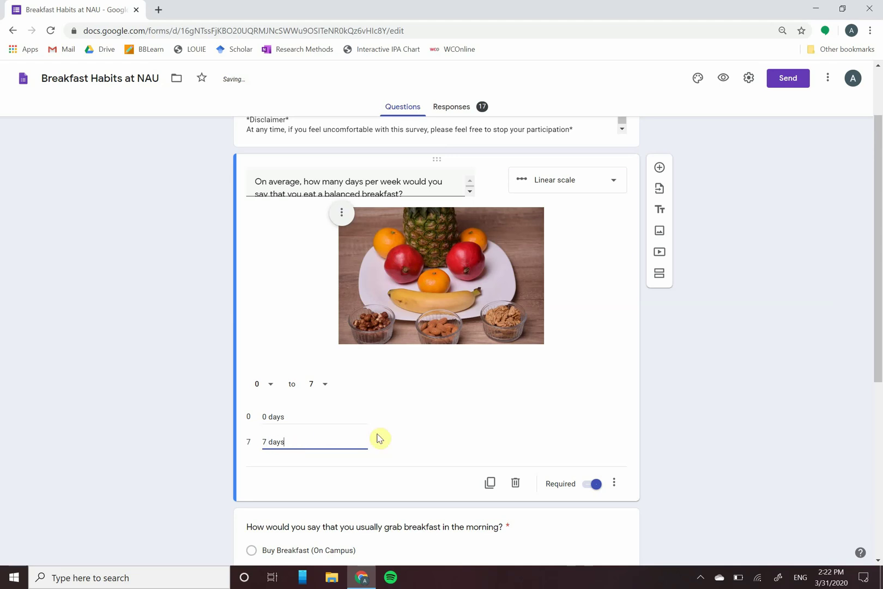
click(719, 431)
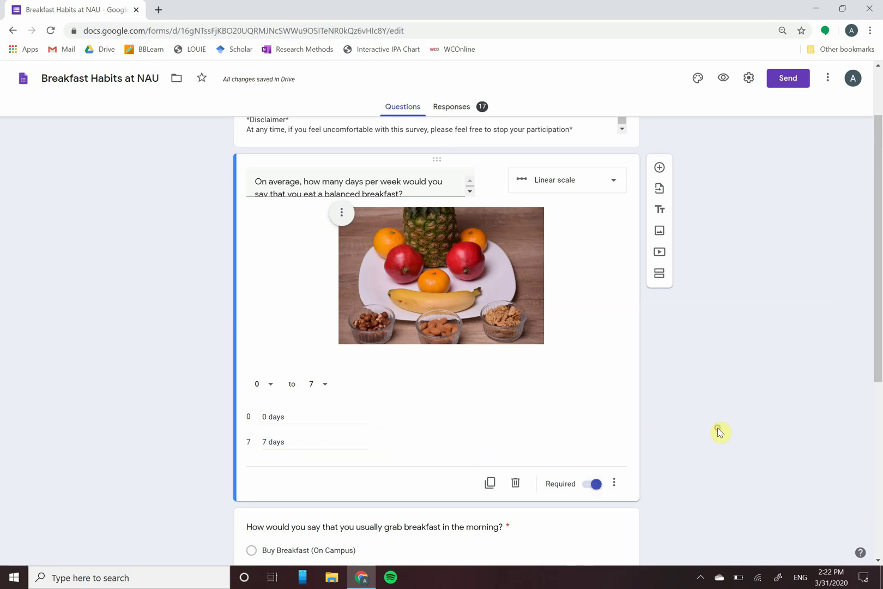
Move editing focus to the grab-breakfast question below.
click(361, 543)
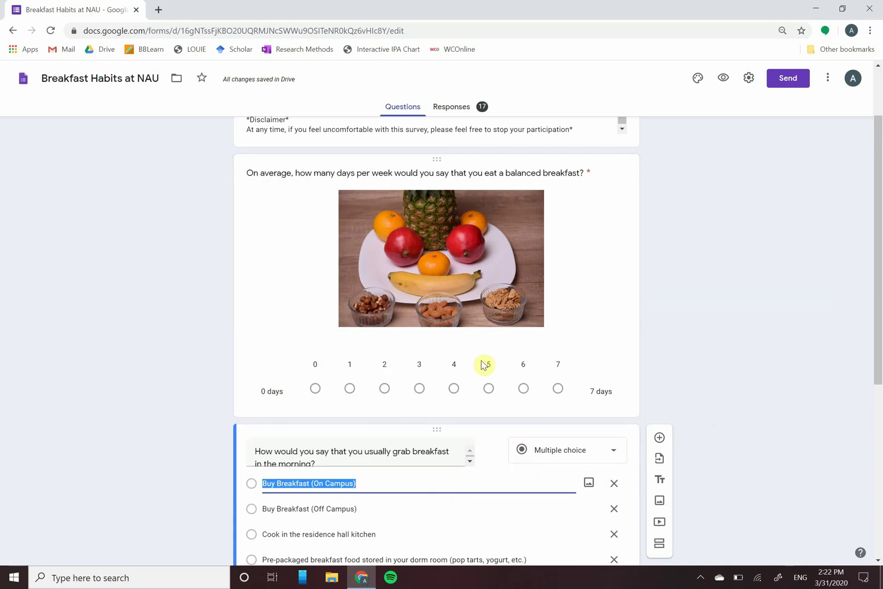
click(602, 283)
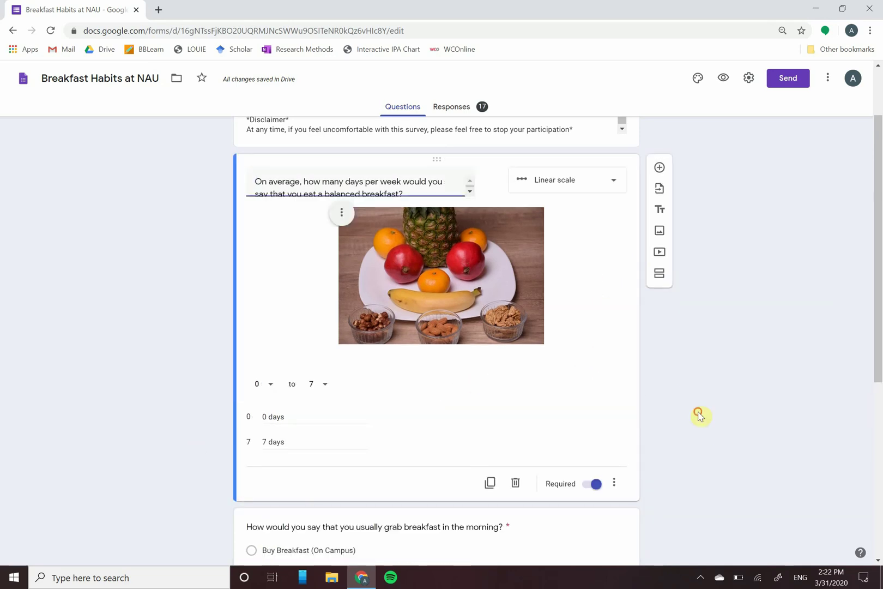
click(503, 552)
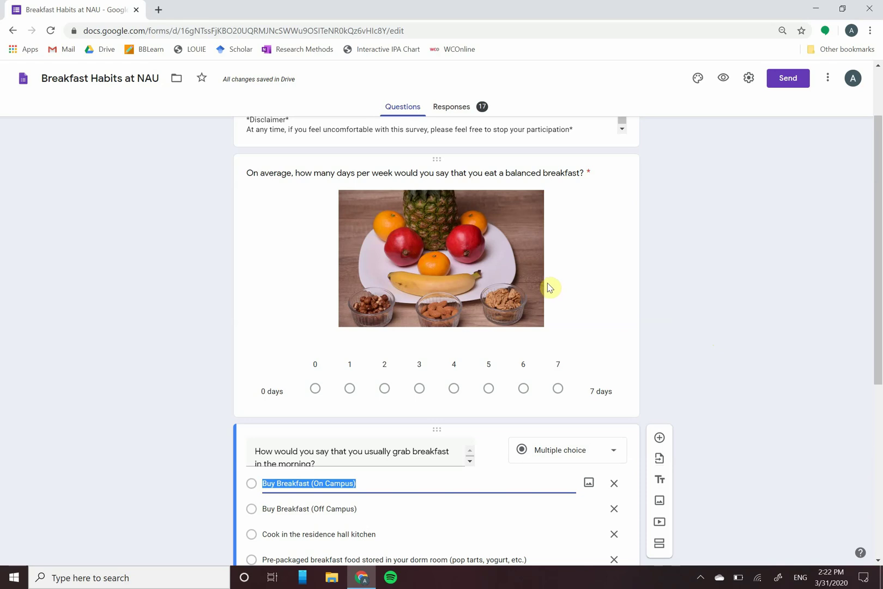
Show the balanced-breakfast question's type list and close it, keeping Linear scale.
click(582, 273)
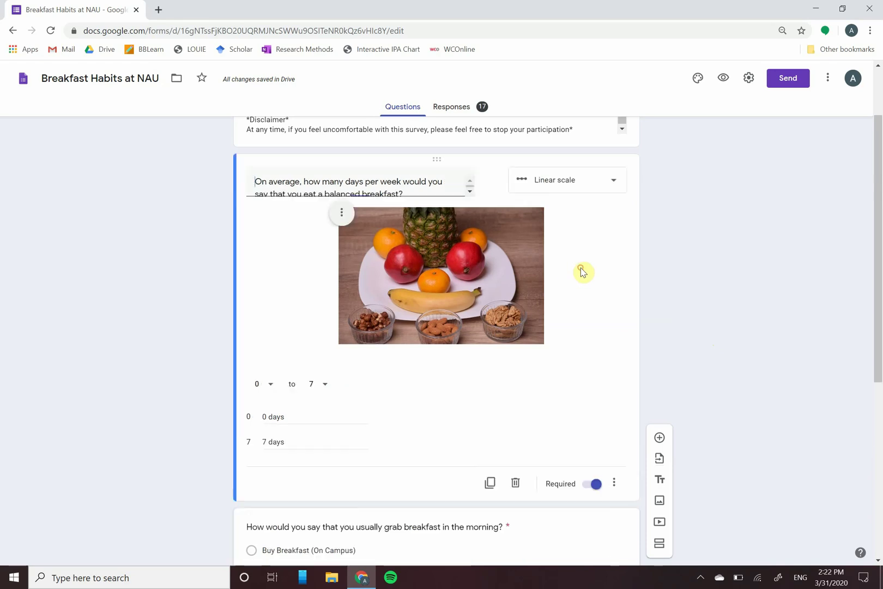
click(619, 183)
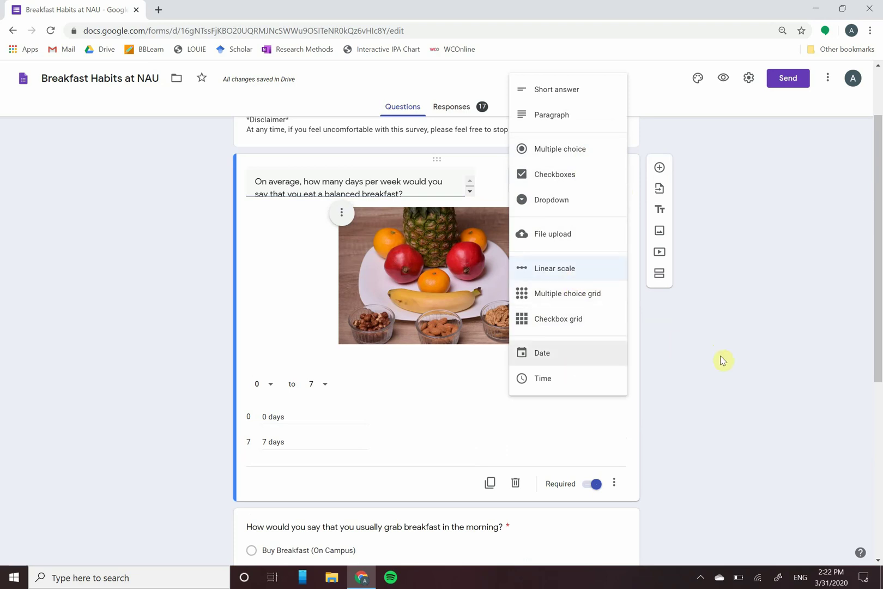
click(722, 358)
scroll(758, 358, down, 1)
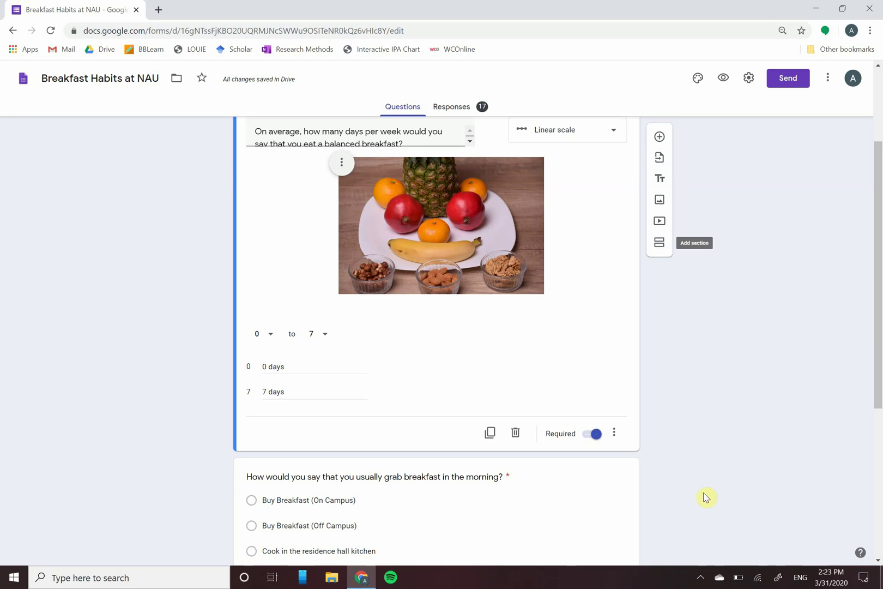
Select part of the word 'grab' in the grab-breakfast multiple-choice question's title.
scroll(707, 497, down, 3)
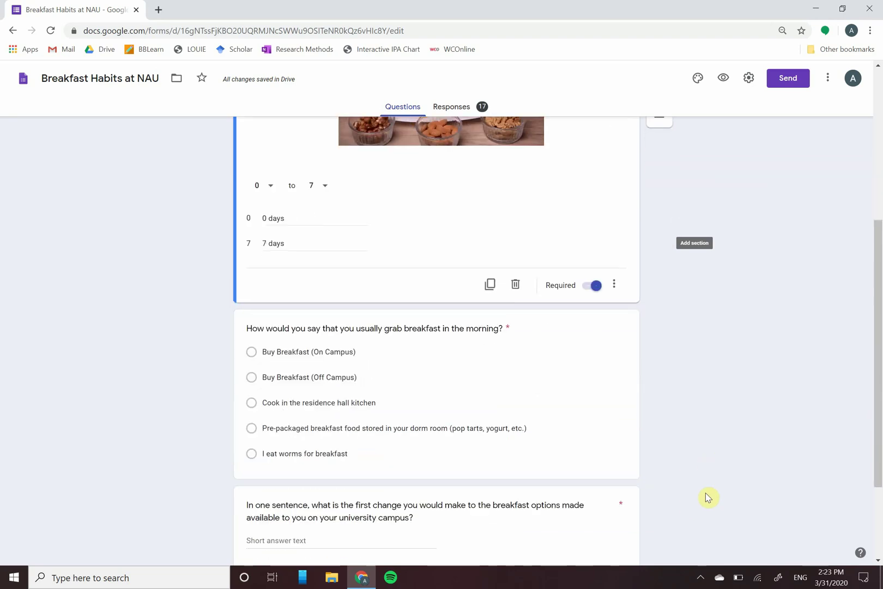
click(577, 394)
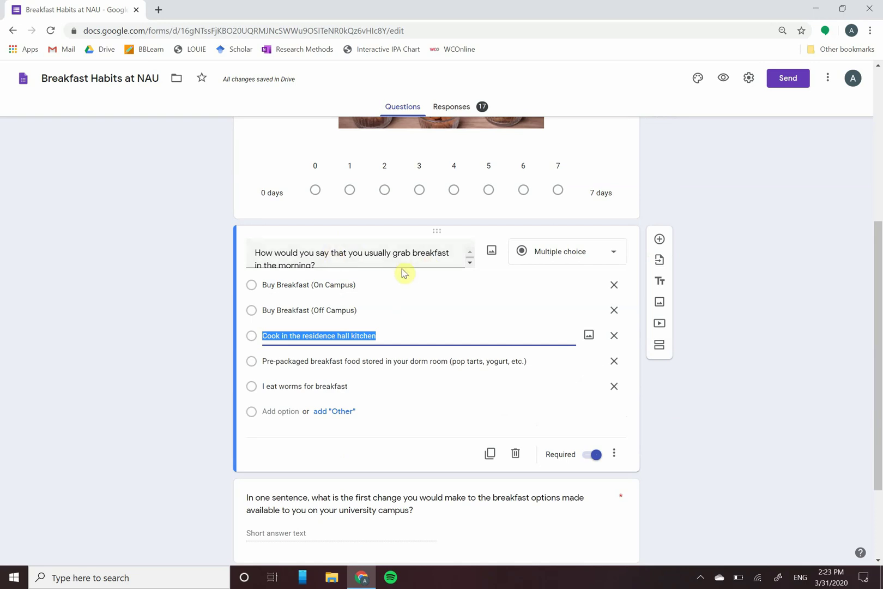
click(393, 251)
click(404, 254)
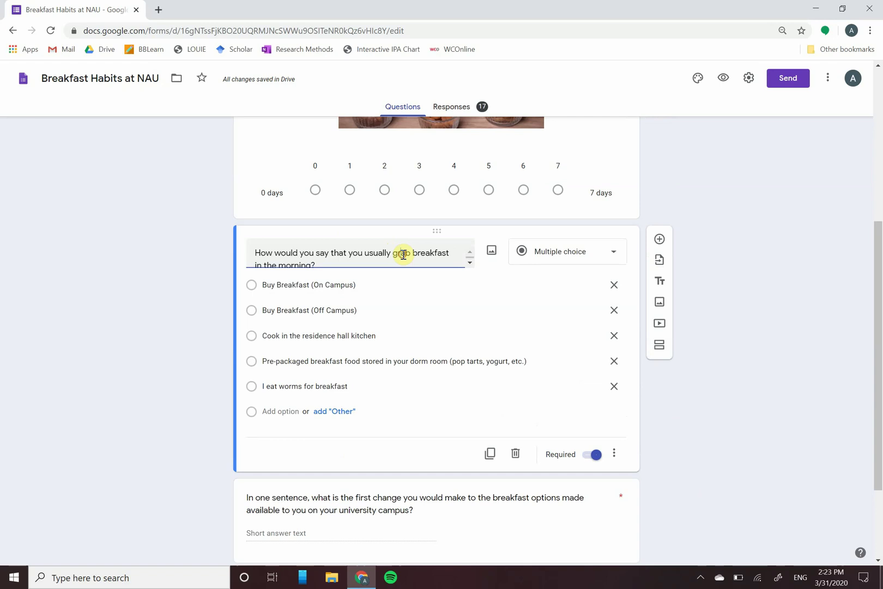
mouse_move(398, 255)
mouse_down()
mouse_move(409, 257)
mouse_move(393, 254)
mouse_up()
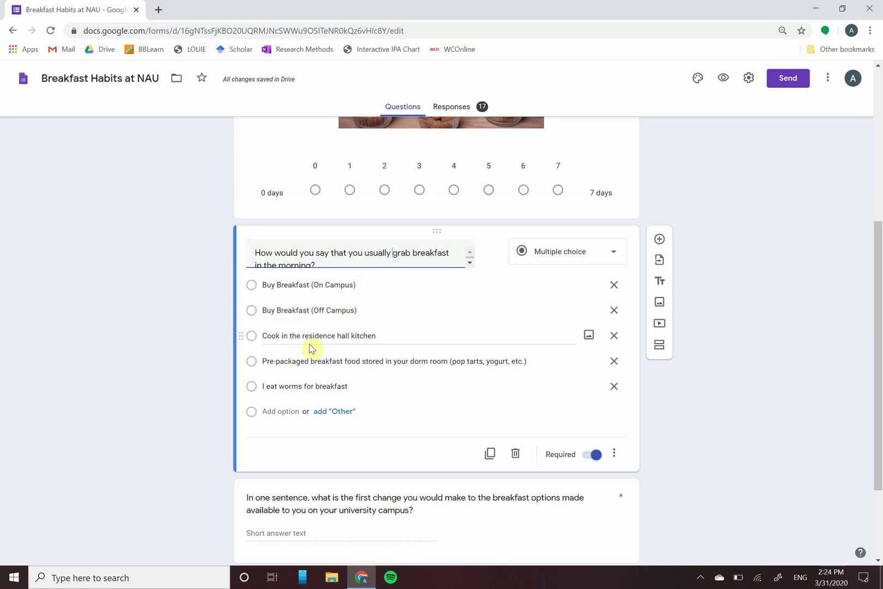
Append 'for breakfast' to the 'Cook in the residence hall kitchen' option.
click(408, 335)
click(408, 335)
text(for)
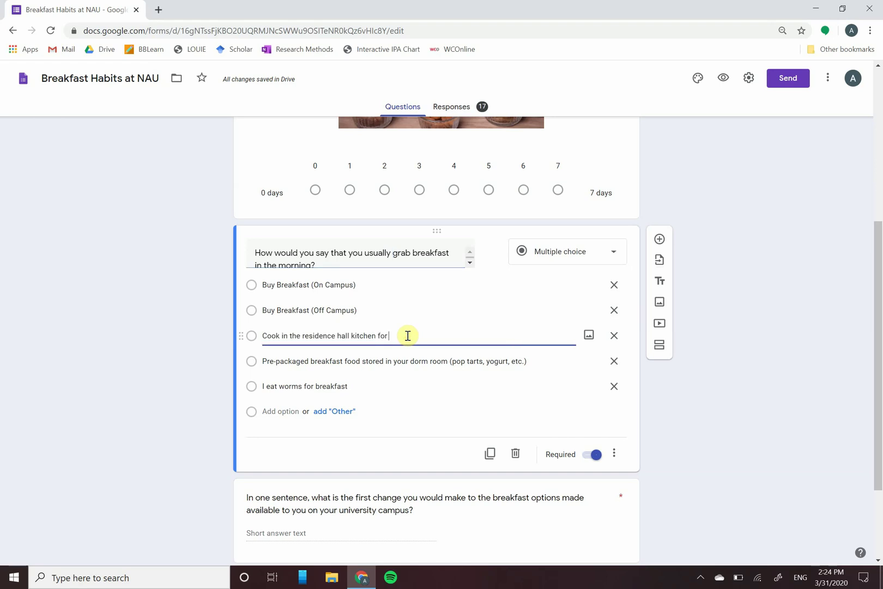
text( breakfast)
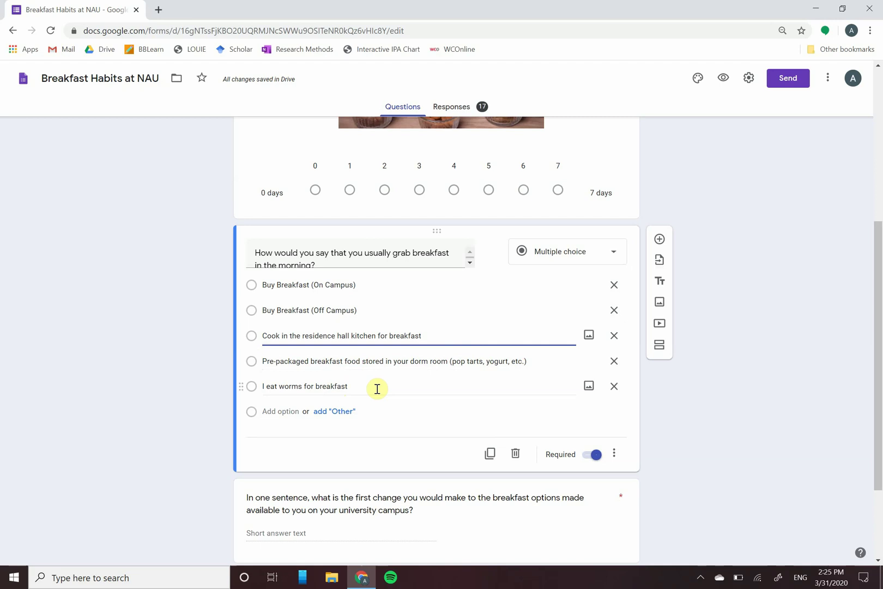
Add Option 6 with the text 'I never eat breakfast in the morning'.
click(284, 412)
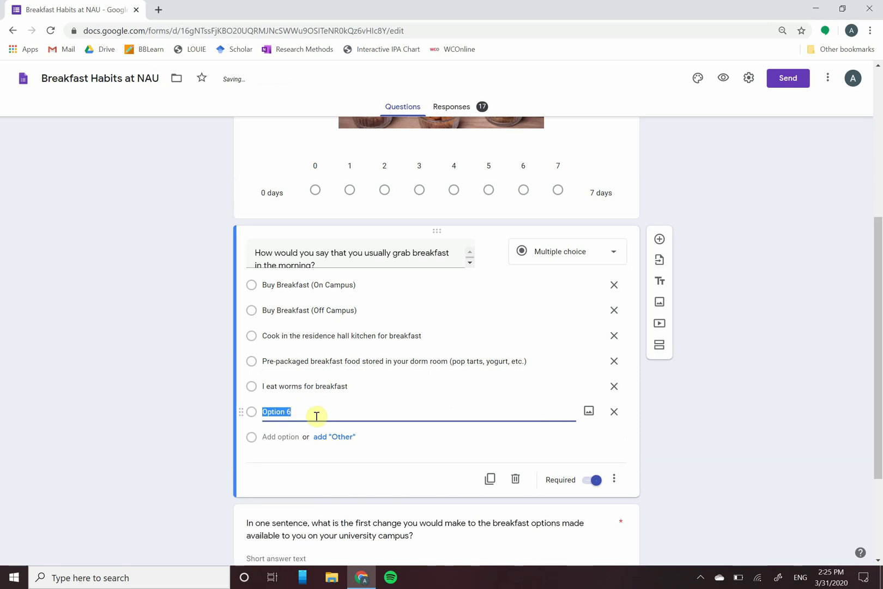
text(I never eat )
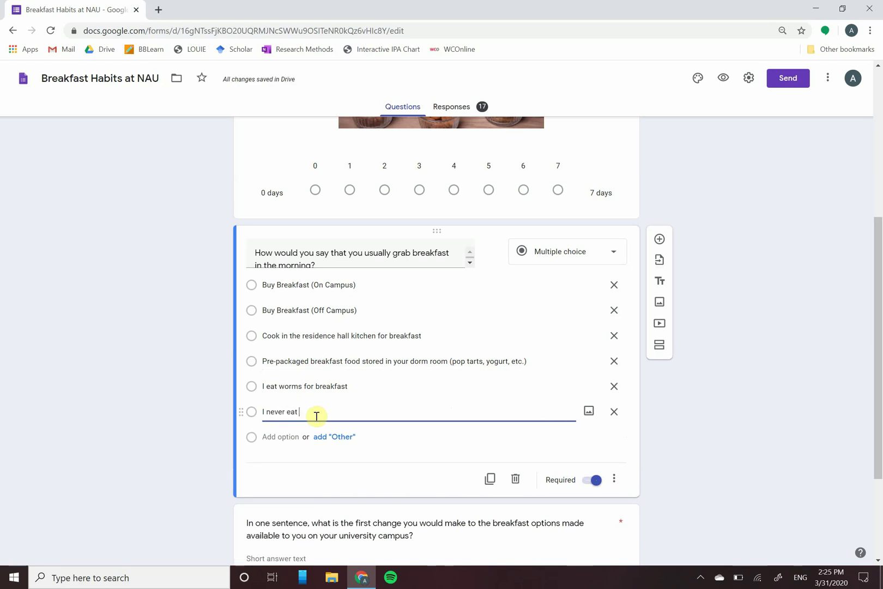
text(breakfast in)
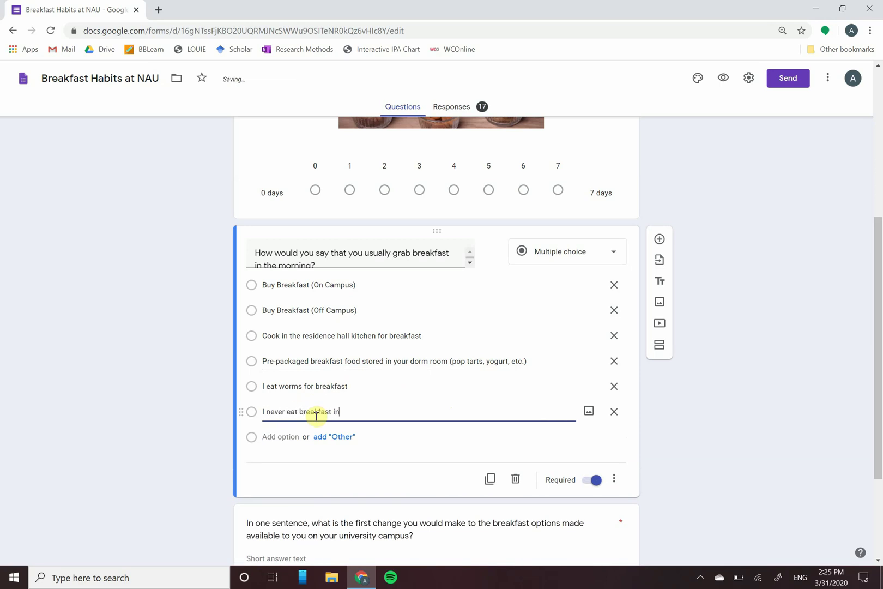
text( the morning)
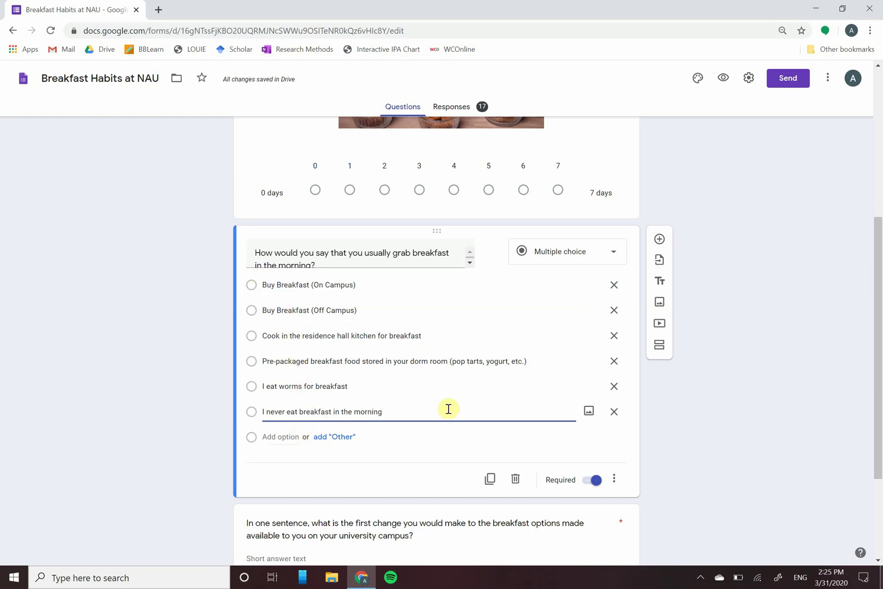
click(736, 453)
scroll(739, 454, down, 2)
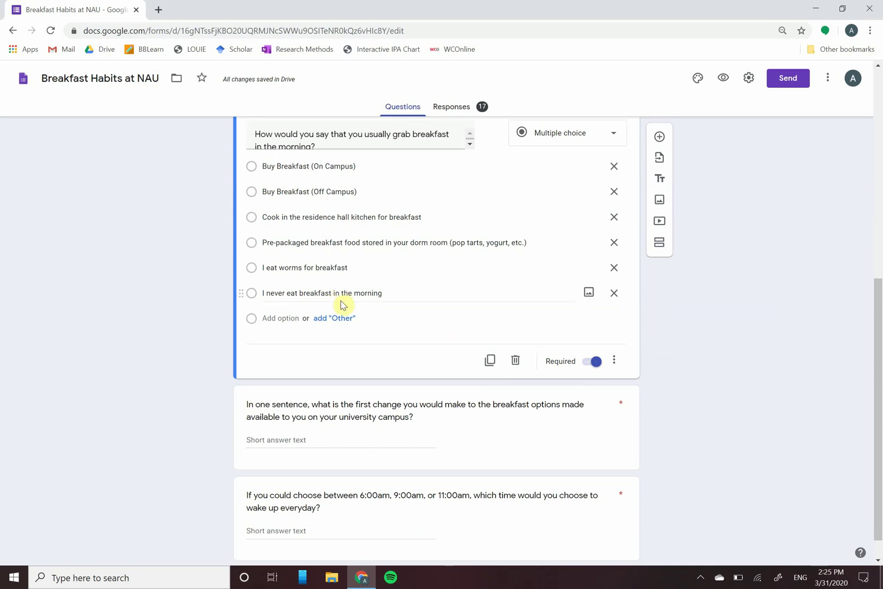
click(479, 429)
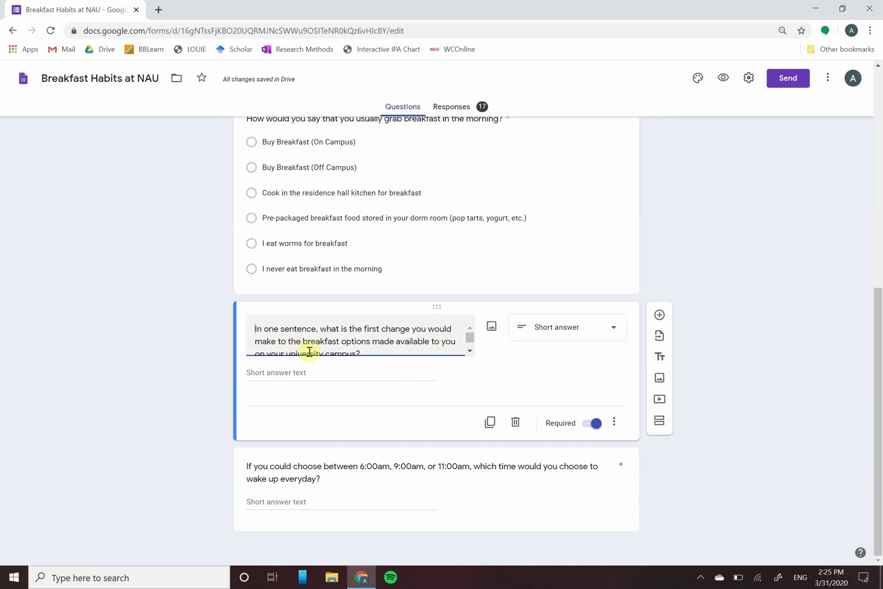
click(457, 348)
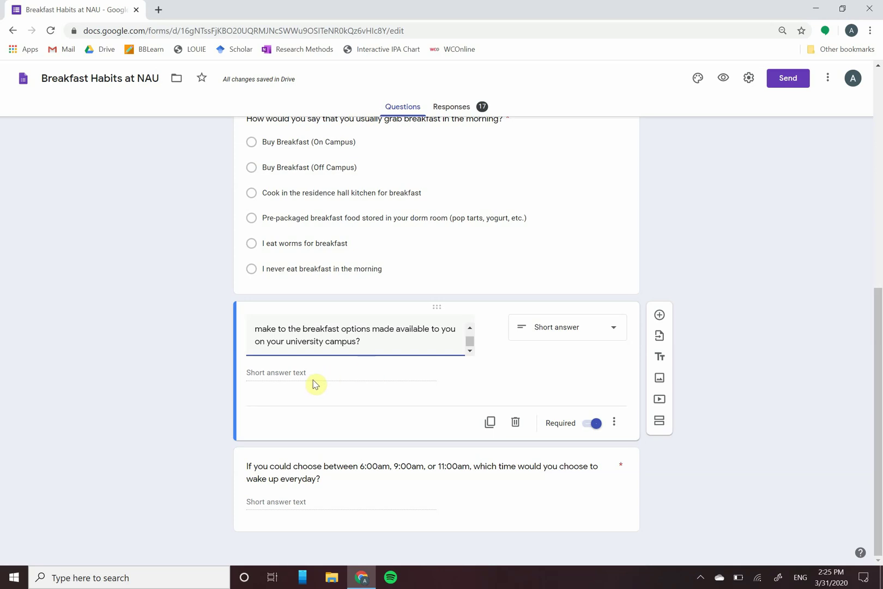
scroll(367, 383, up, 1)
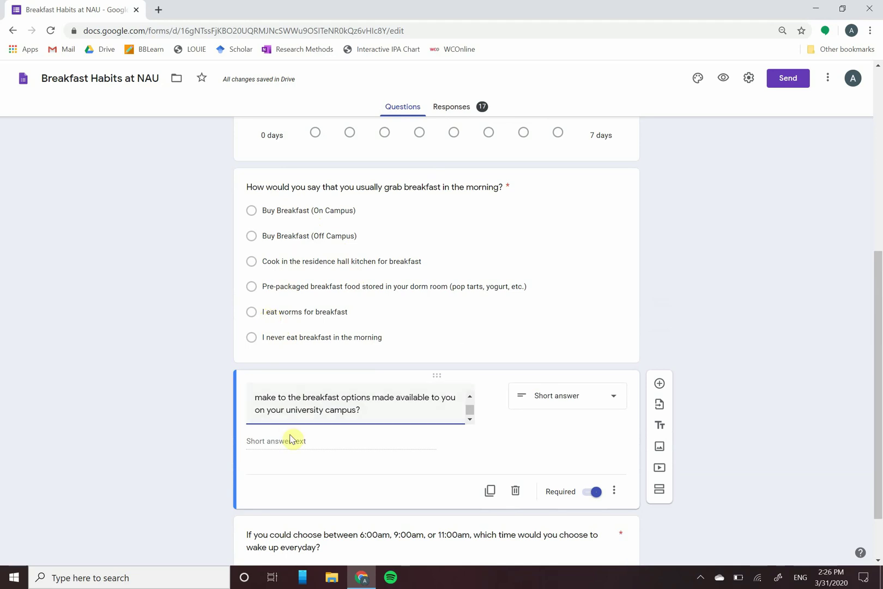
click(400, 259)
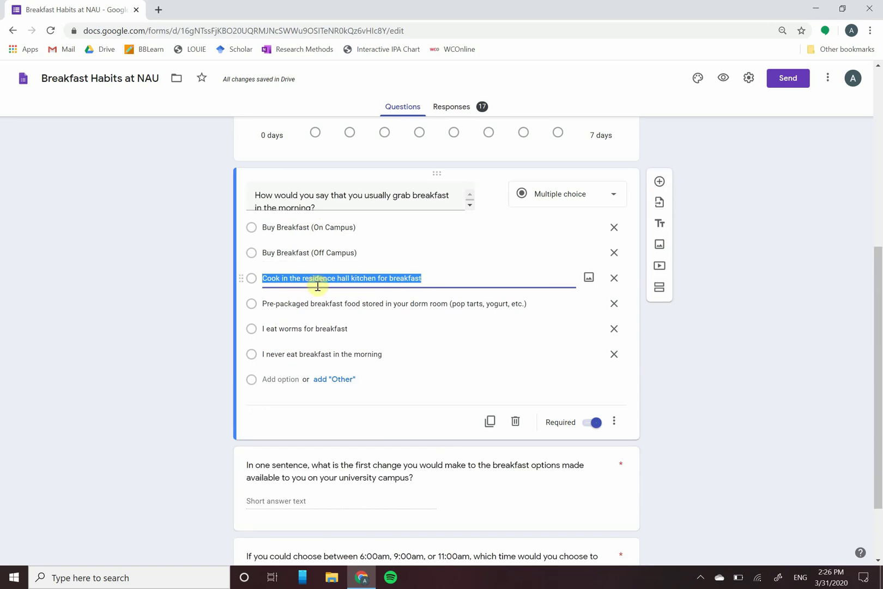
Switch between the one-sentence and breakfast questions, then scroll down to the wake-up question.
click(479, 482)
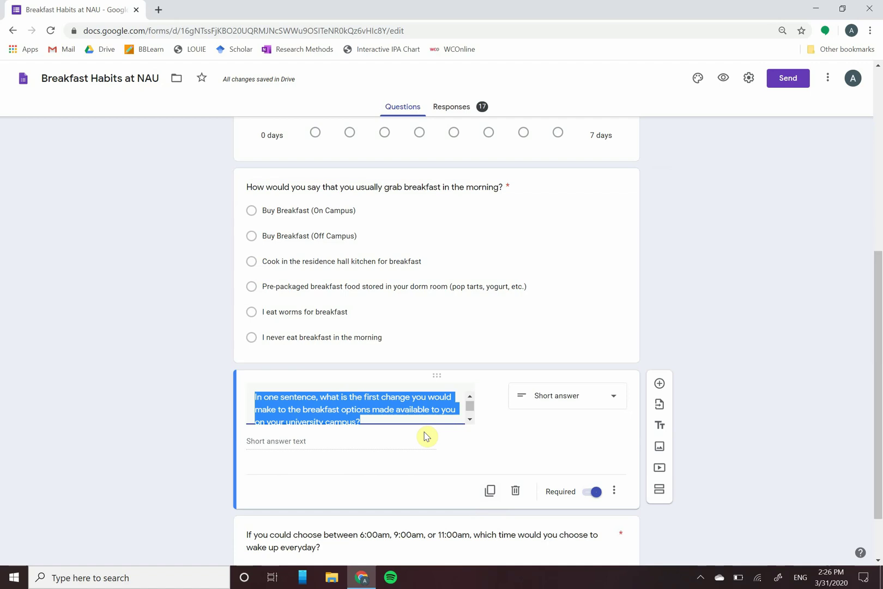
click(421, 324)
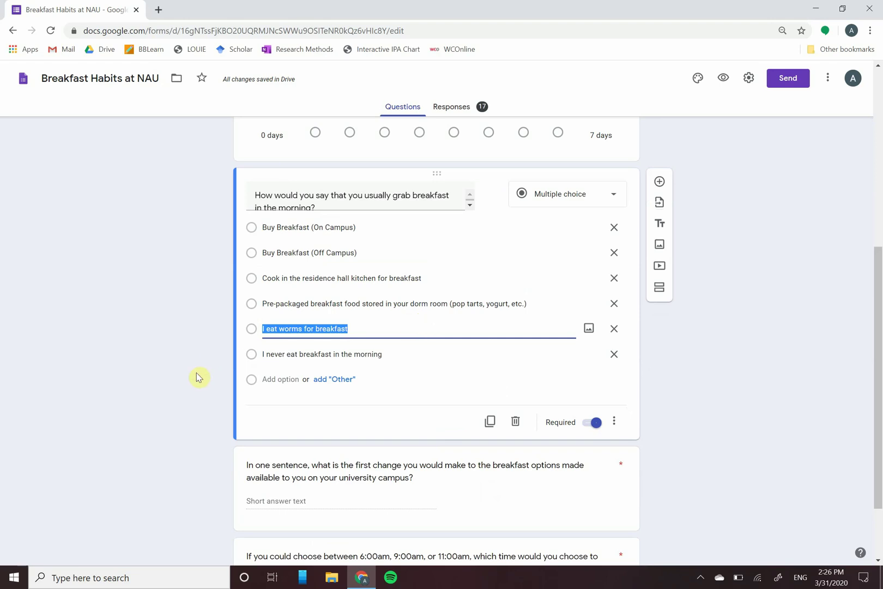
click(392, 494)
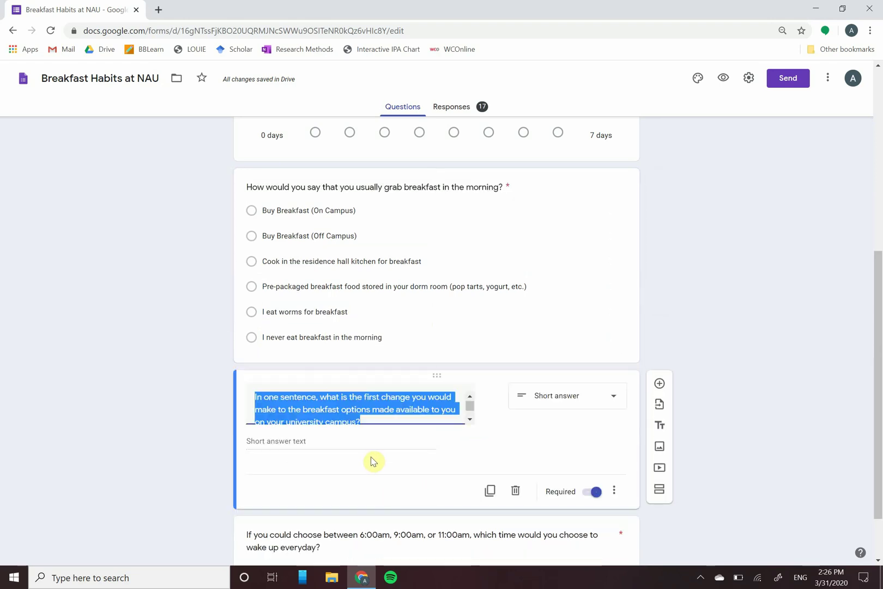
scroll(373, 461, down, 1)
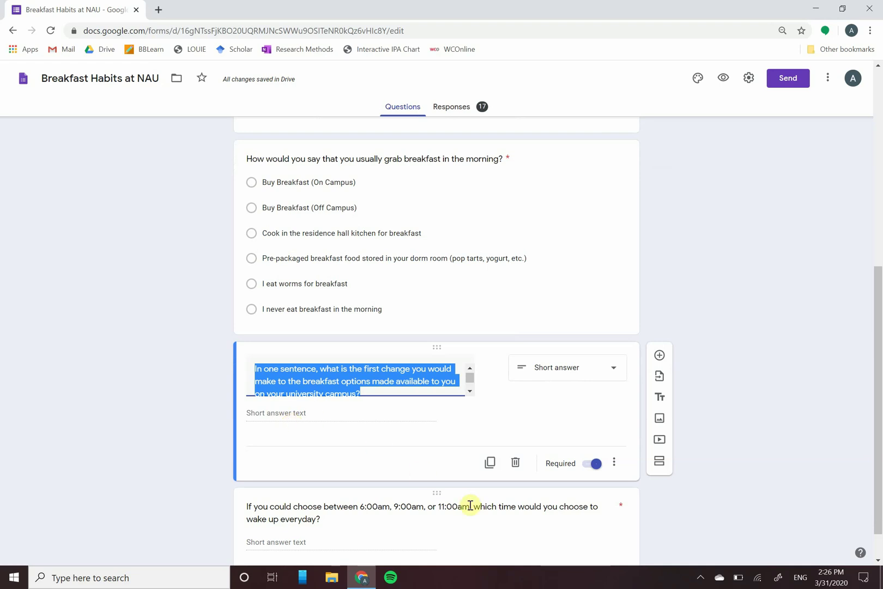
scroll(470, 506, down, 1)
Select the wake-up question's title and show its Short answer type choices.
click(351, 487)
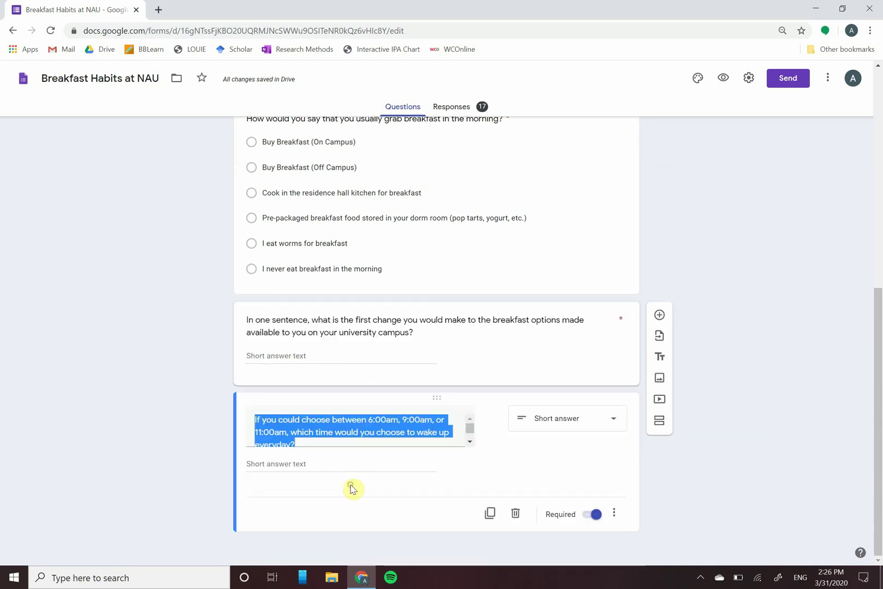
click(408, 463)
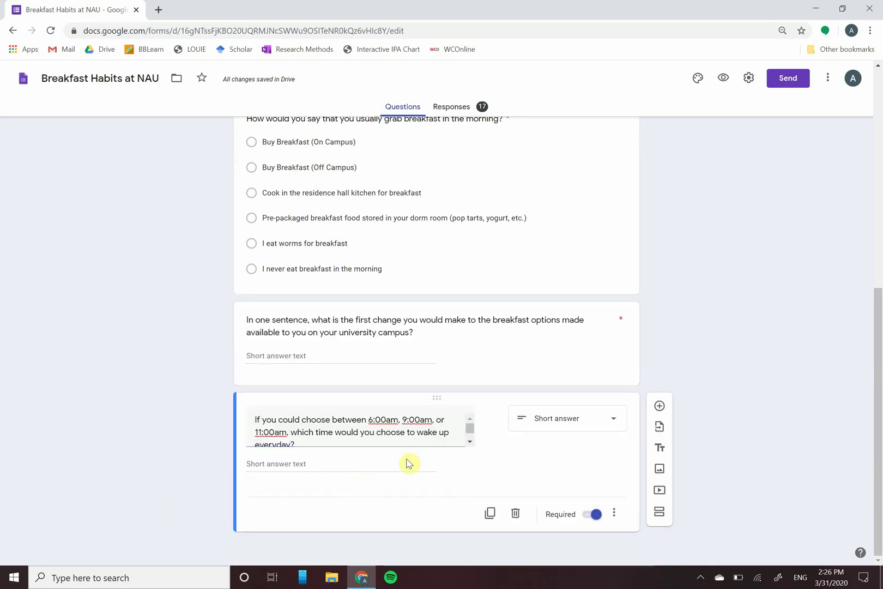
click(420, 435)
scroll(420, 435, down, 1)
scroll(421, 435, up, 1)
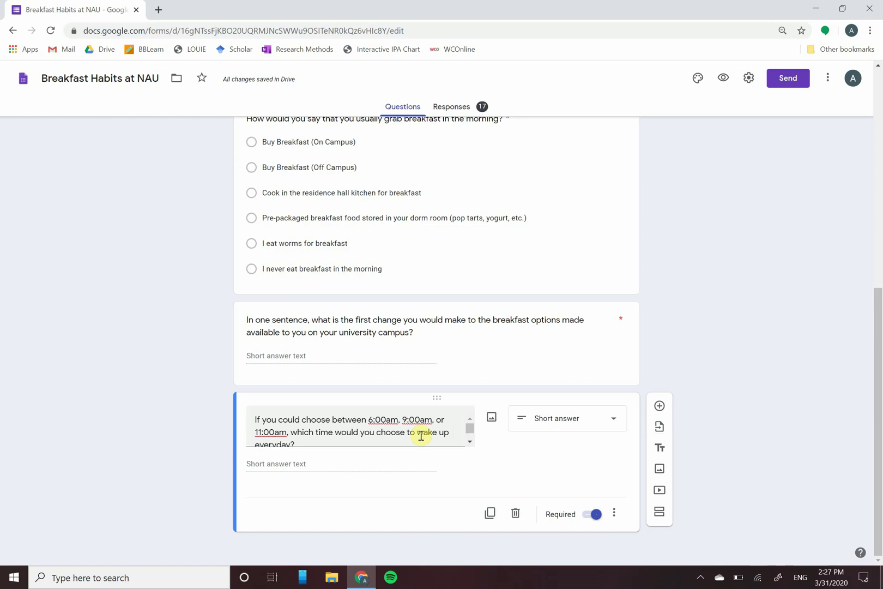
scroll(421, 436, up, 8)
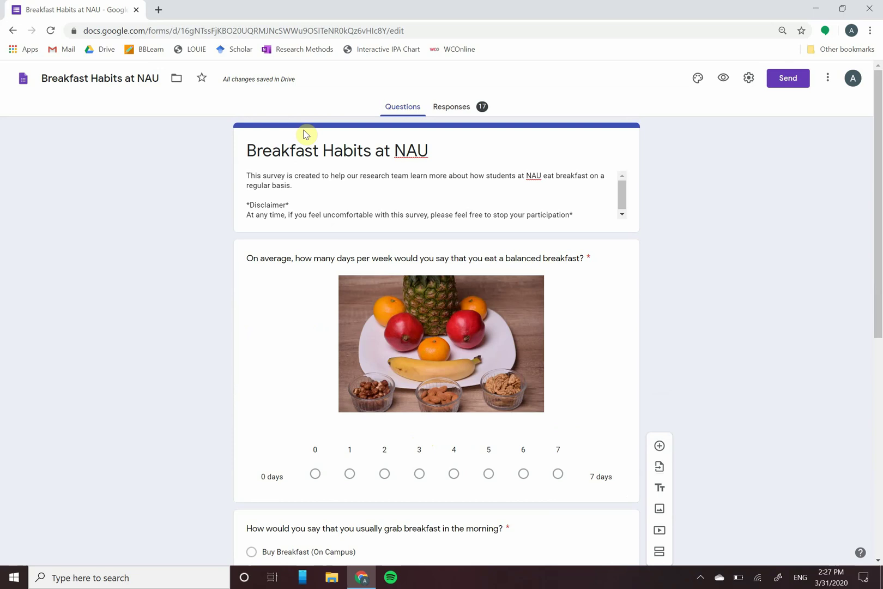
scroll(496, 321, down, 7)
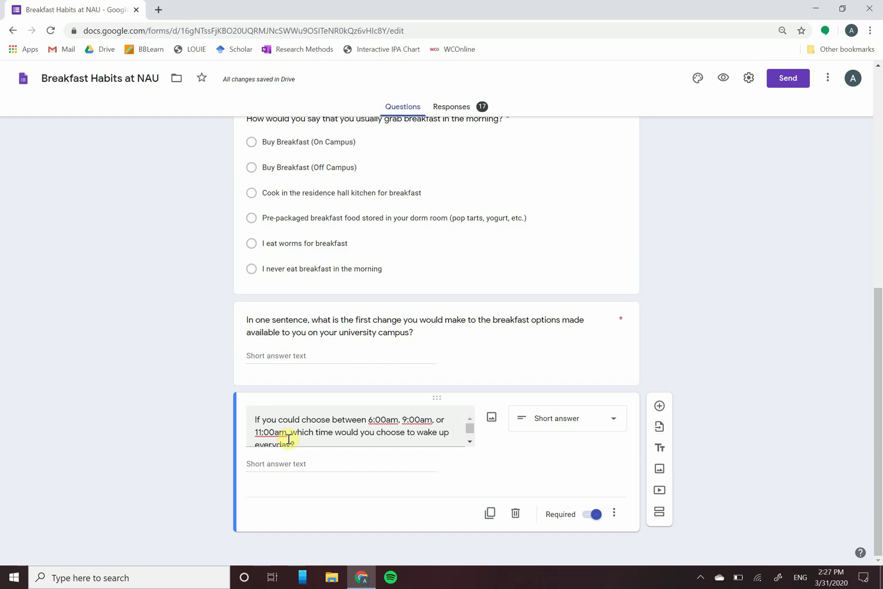
click(554, 422)
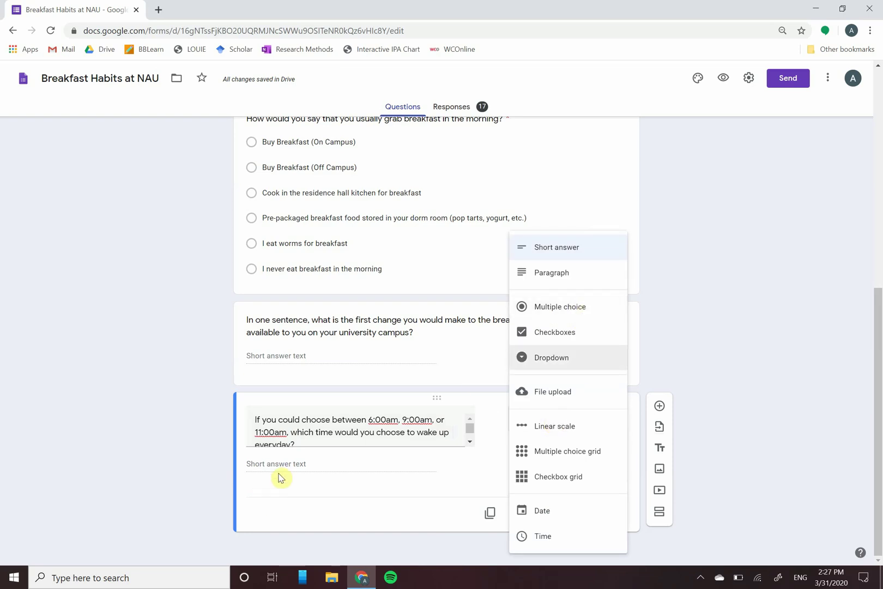
click(309, 470)
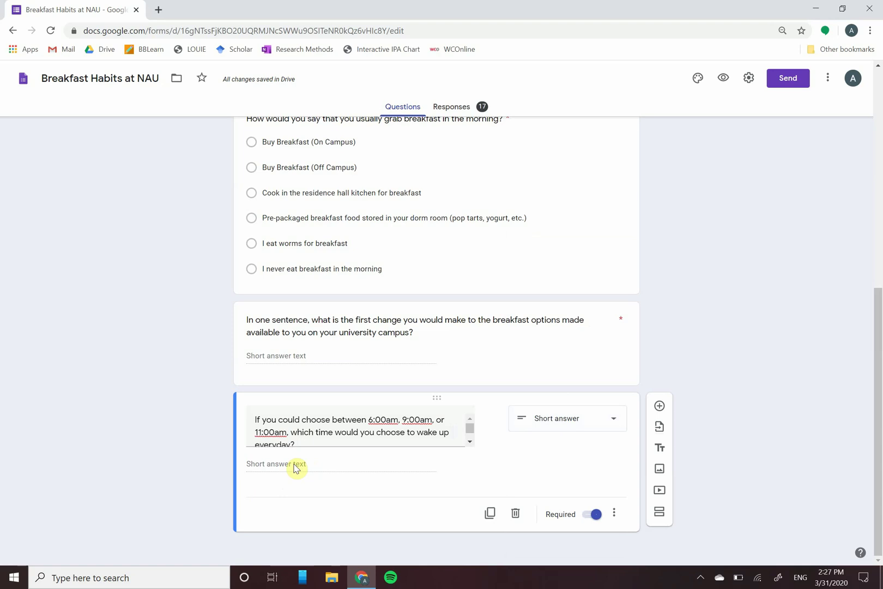
click(586, 426)
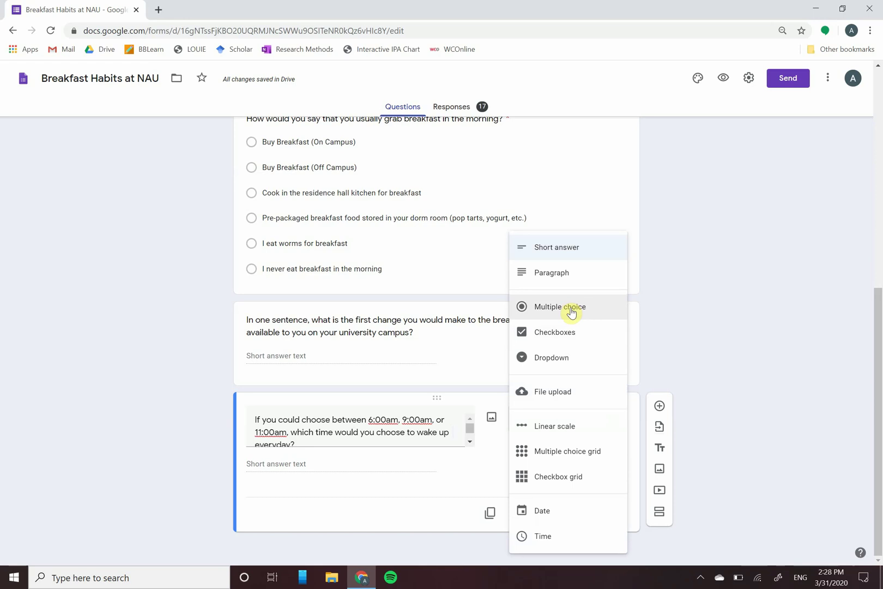
click(436, 494)
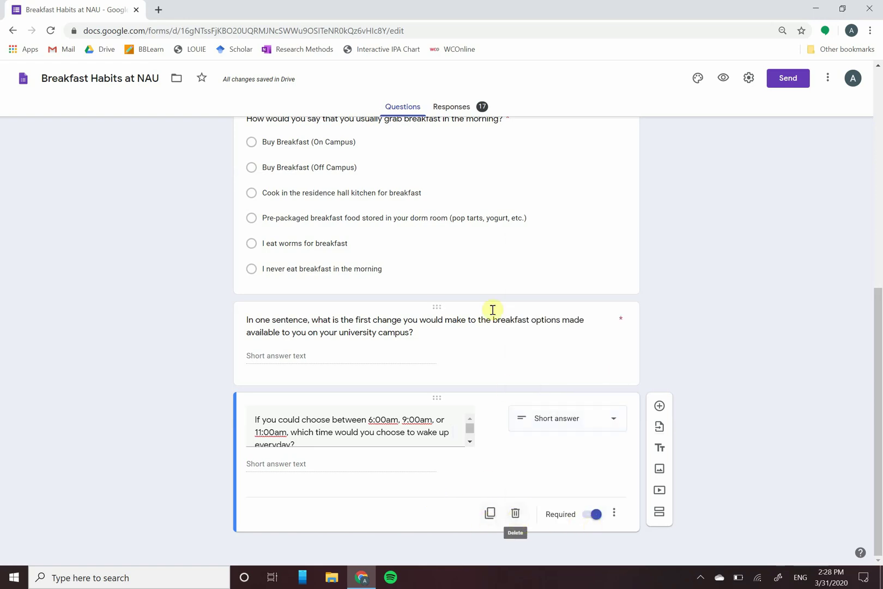
Switch Required on for the wake-up time question, leaving it on after toggling.
click(508, 357)
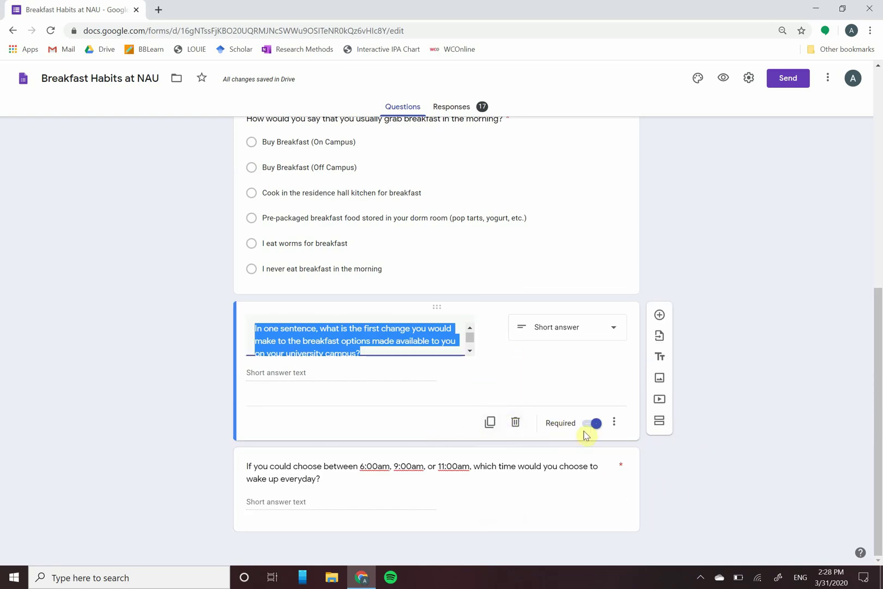
click(511, 500)
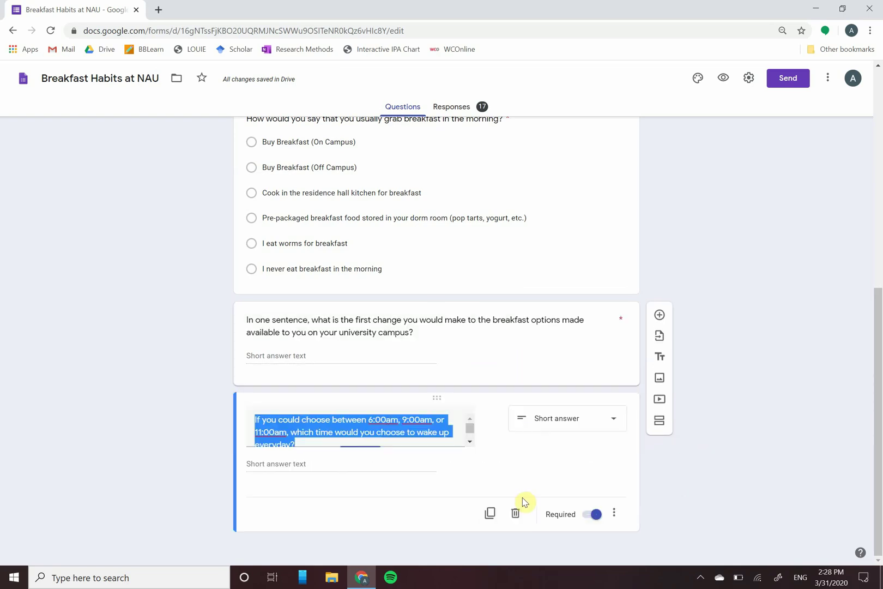
click(596, 515)
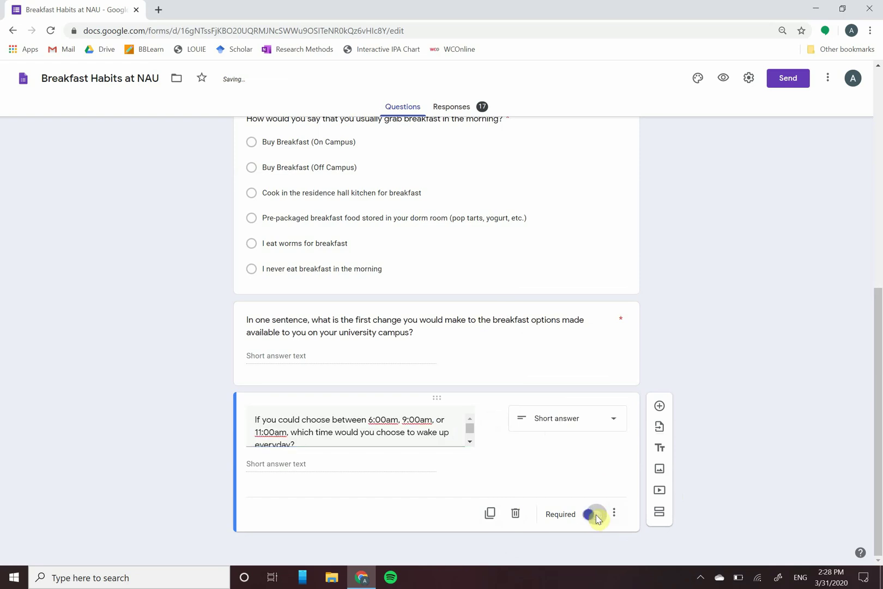
click(587, 516)
click(598, 519)
click(598, 519)
scroll(731, 310, up, 8)
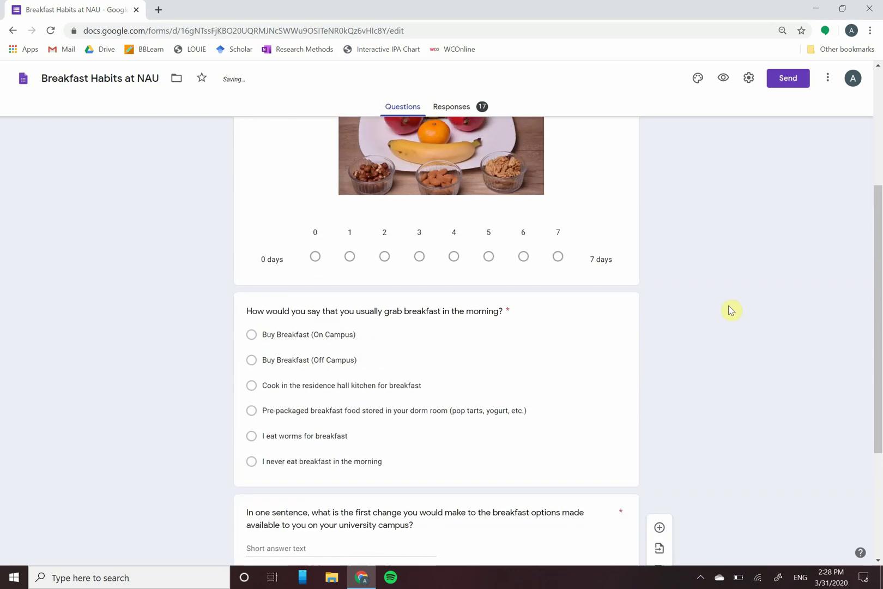
Open the survey preview and answer 2 days and 'I eat worms for breakfast'.
click(728, 79)
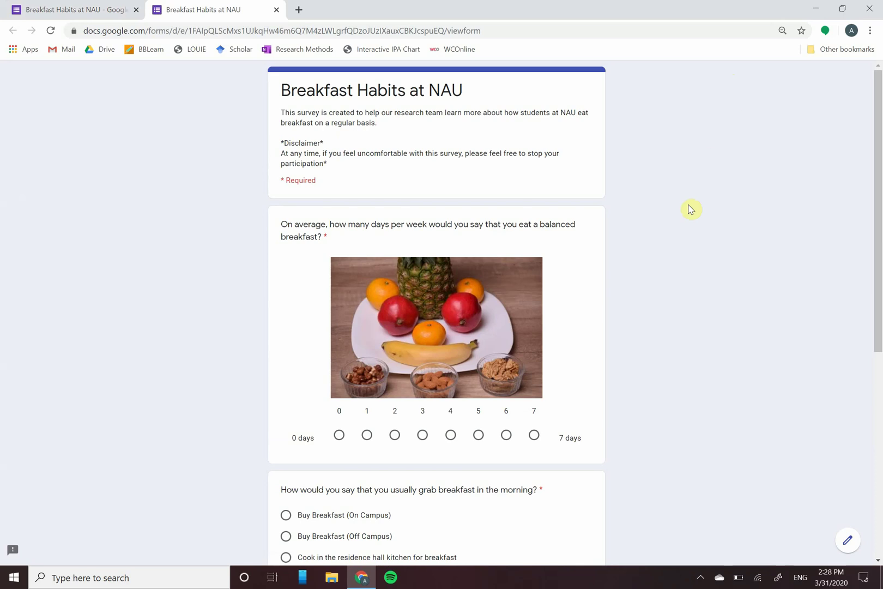
click(40, 10)
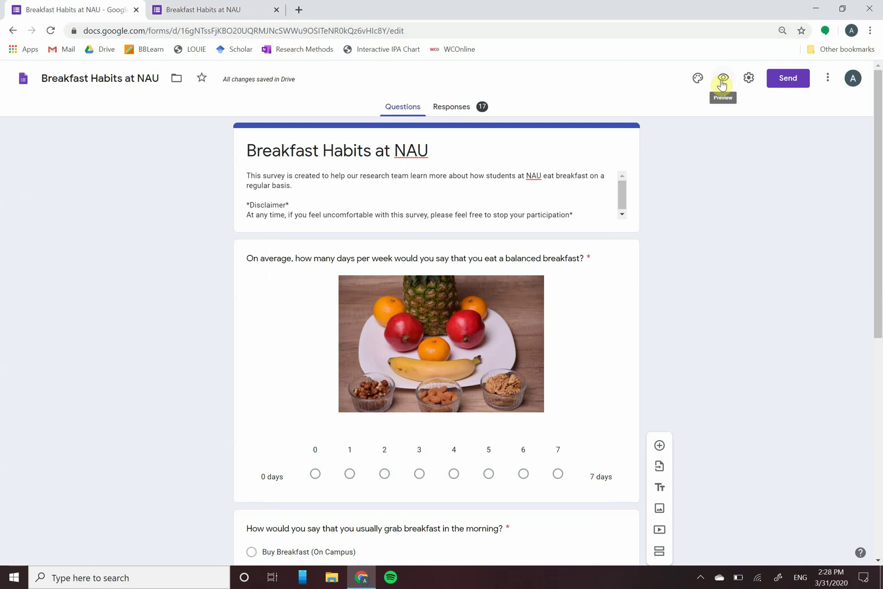
click(178, 8)
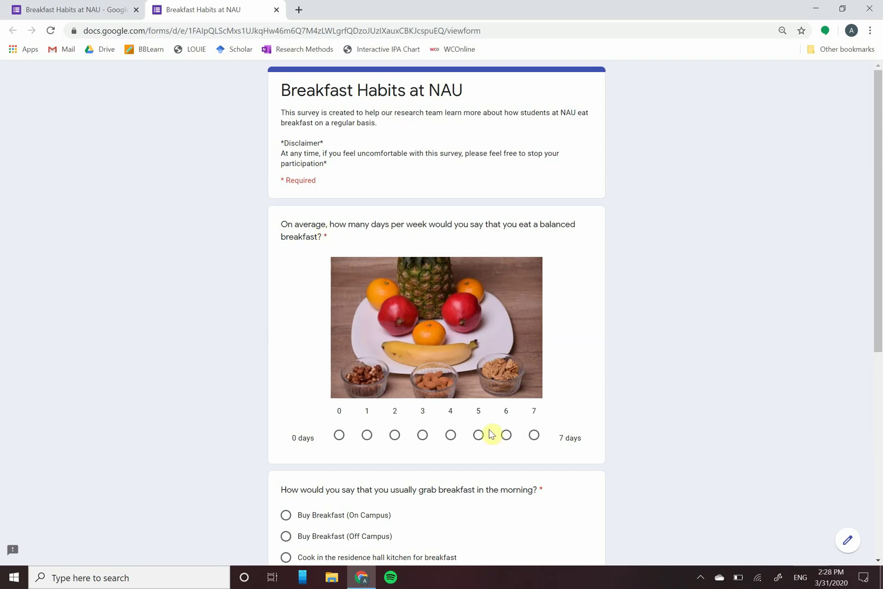
scroll(480, 436, down, 2)
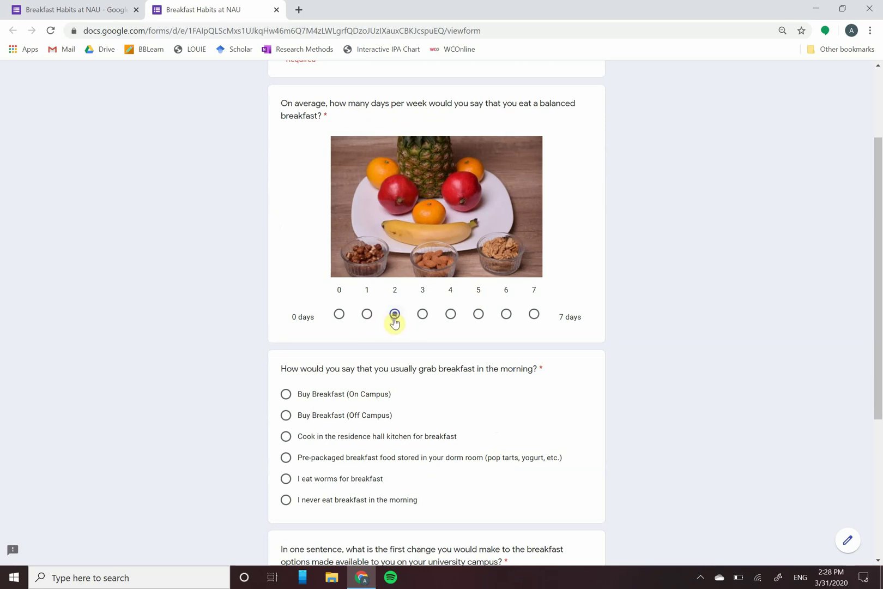
scroll(465, 426, down, 2)
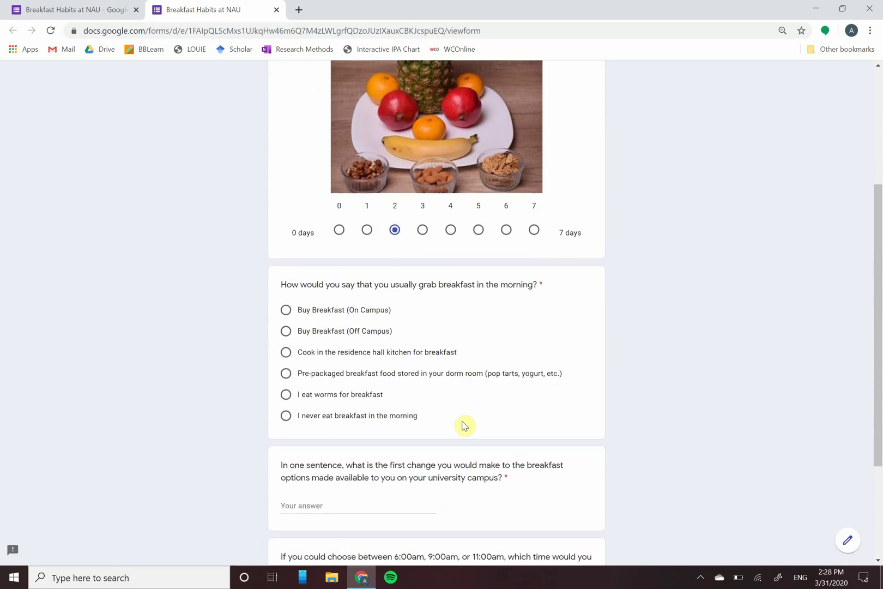
click(286, 394)
scroll(502, 437, down, 2)
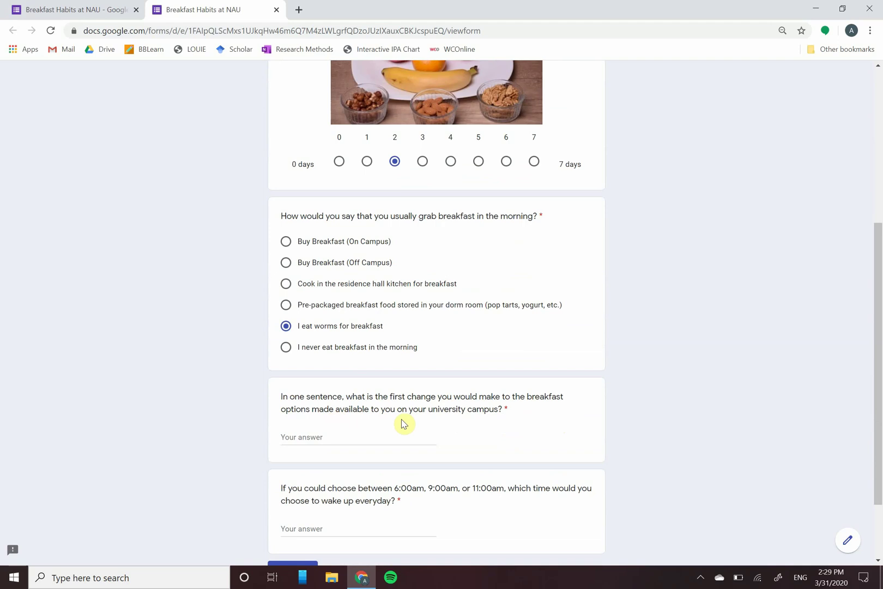
Answer the breakfast-change question with a one-sentence opinion ending 'the best!'.
click(364, 439)
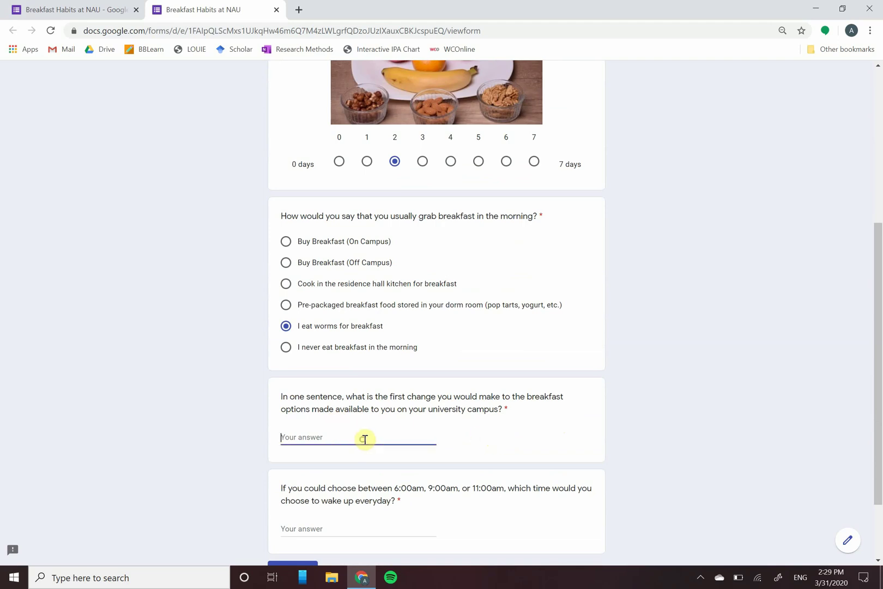
text(Uhh, tbh I)
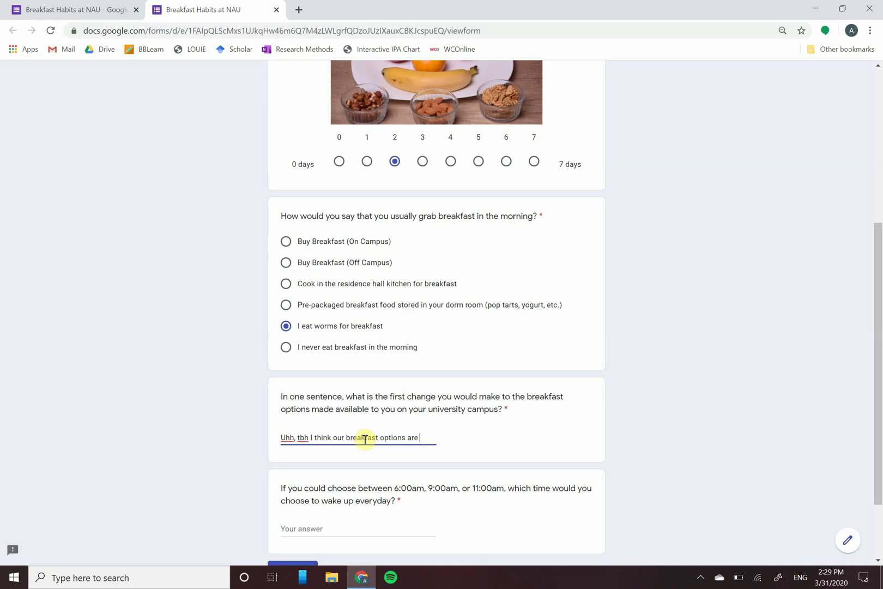
text(the best!)
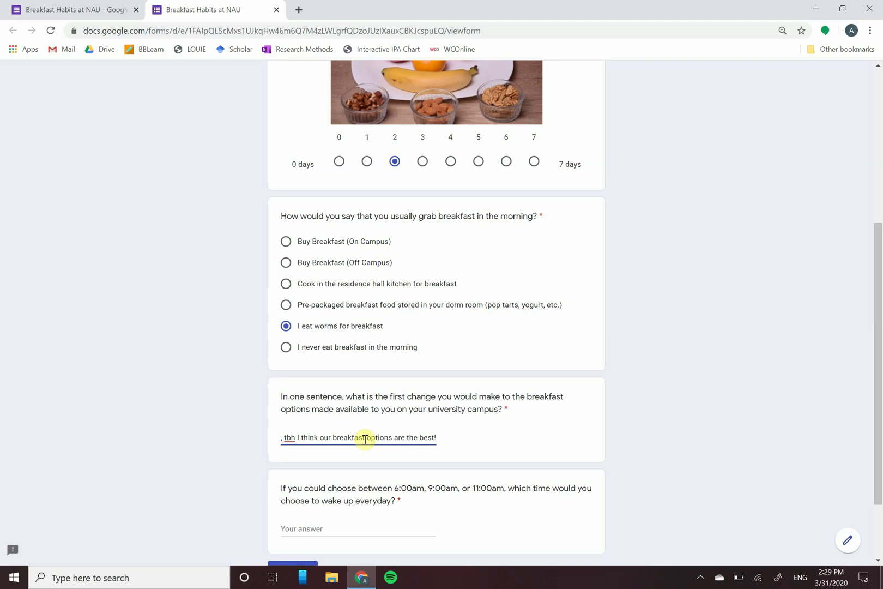
scroll(547, 471, down, 2)
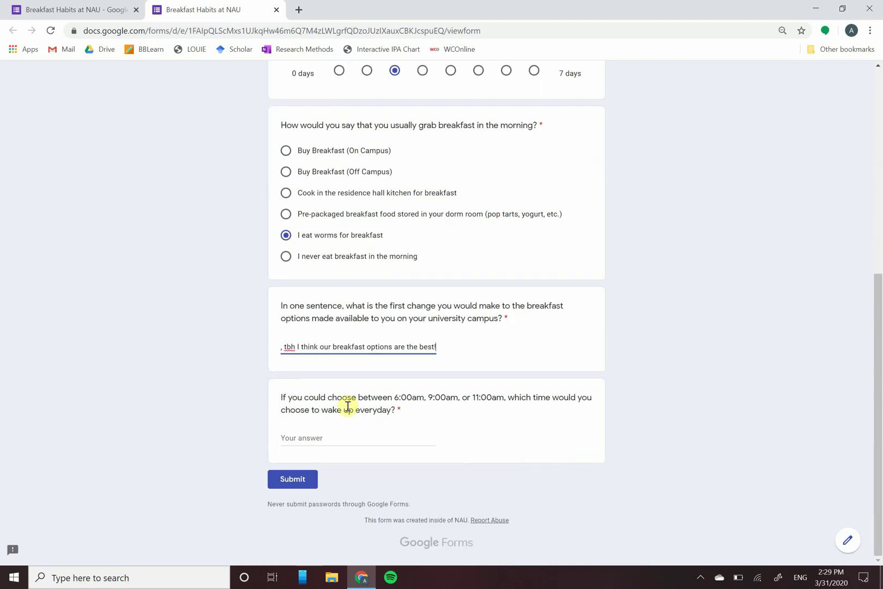
Enter 9:00am as the wake-up time and submit the response.
click(311, 439)
text(9)
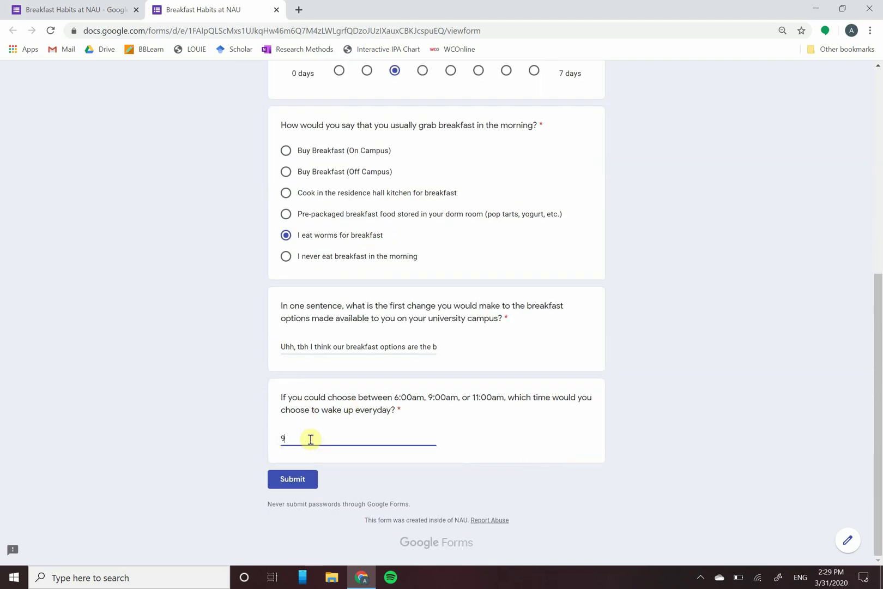
text(:00am)
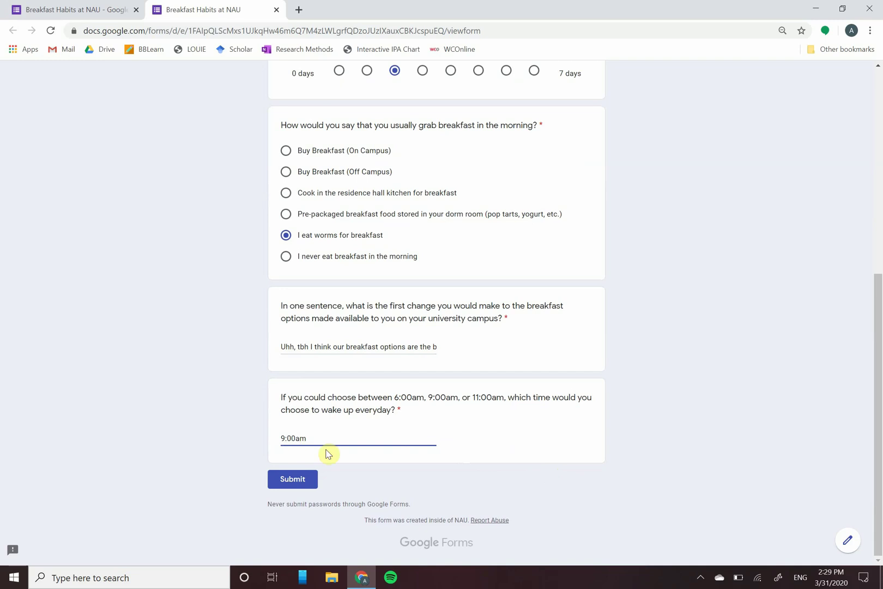
click(306, 479)
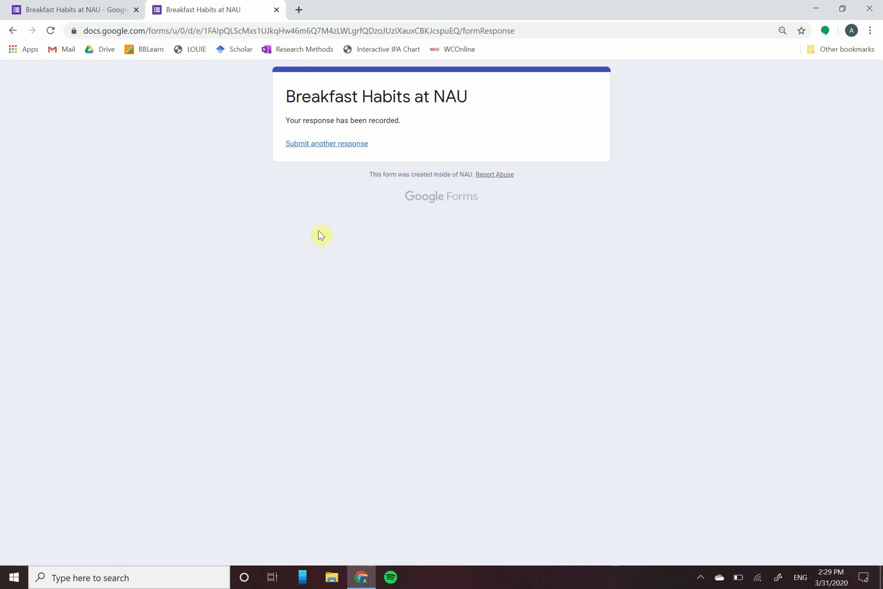
Return to the form editor tab, which now shows 18 responses.
click(83, 11)
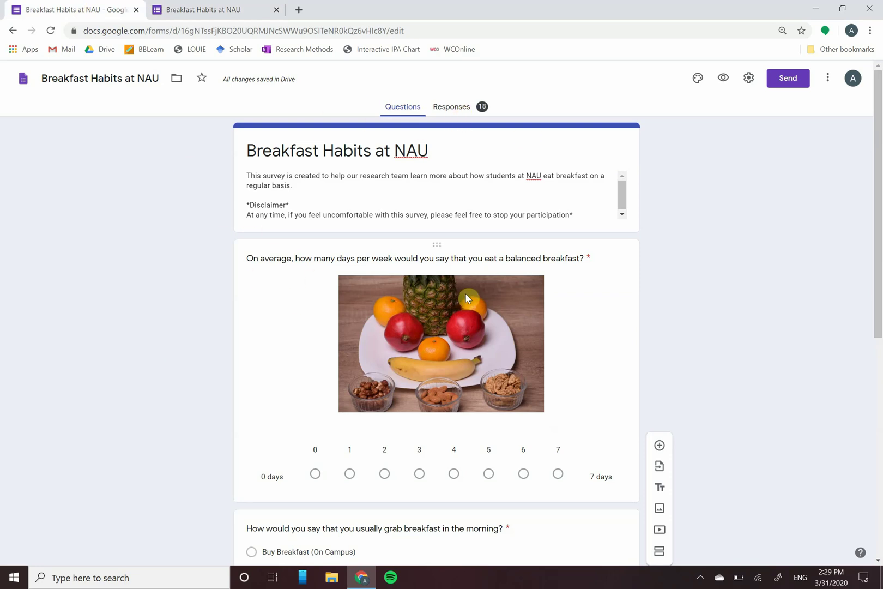
Review the 18 responses as summary charts, then grouped by question.
click(452, 109)
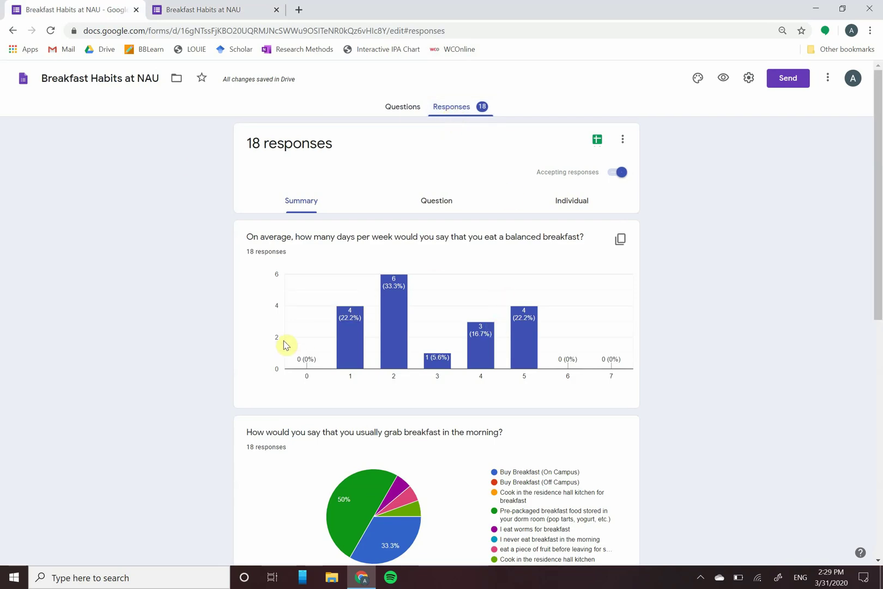
mouse_move(355, 335)
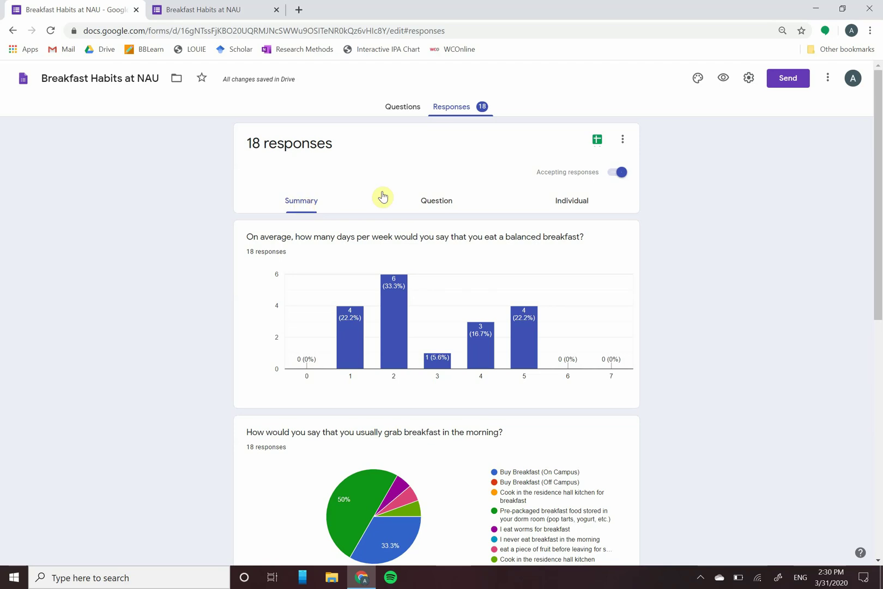
click(438, 202)
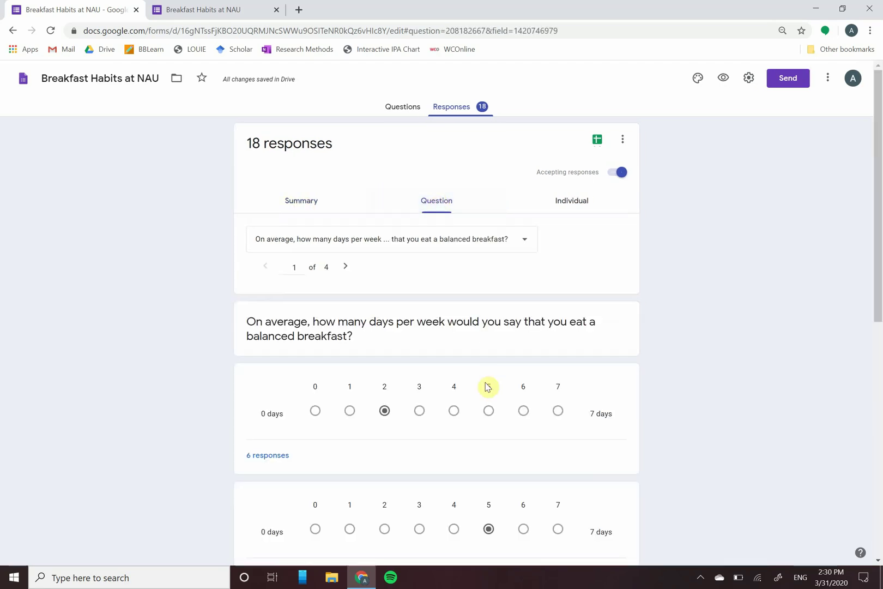
scroll(488, 387, down, 2)
scroll(488, 387, down, 6)
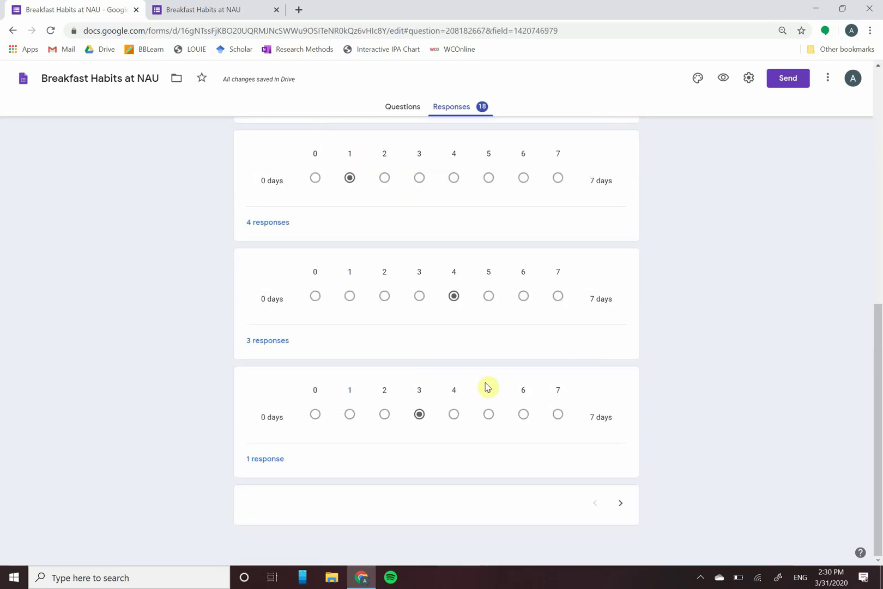
scroll(622, 503, up, 9)
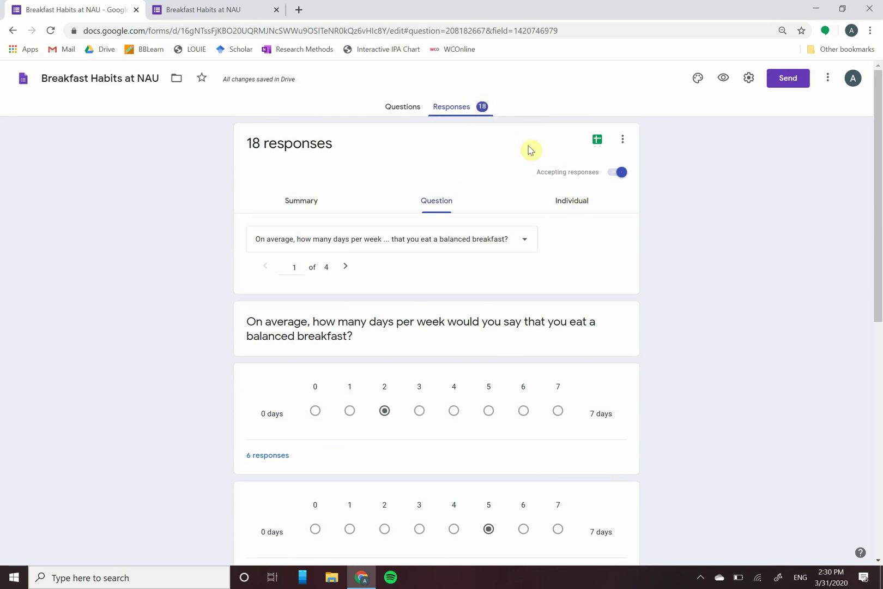
Browse the responses individually, ending on response 1 of 18.
click(579, 202)
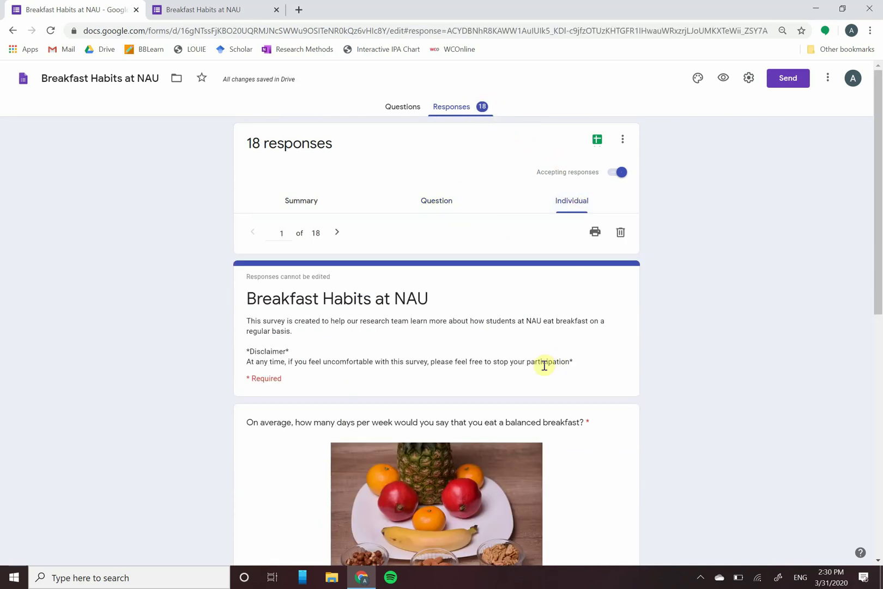
scroll(544, 365, down, 9)
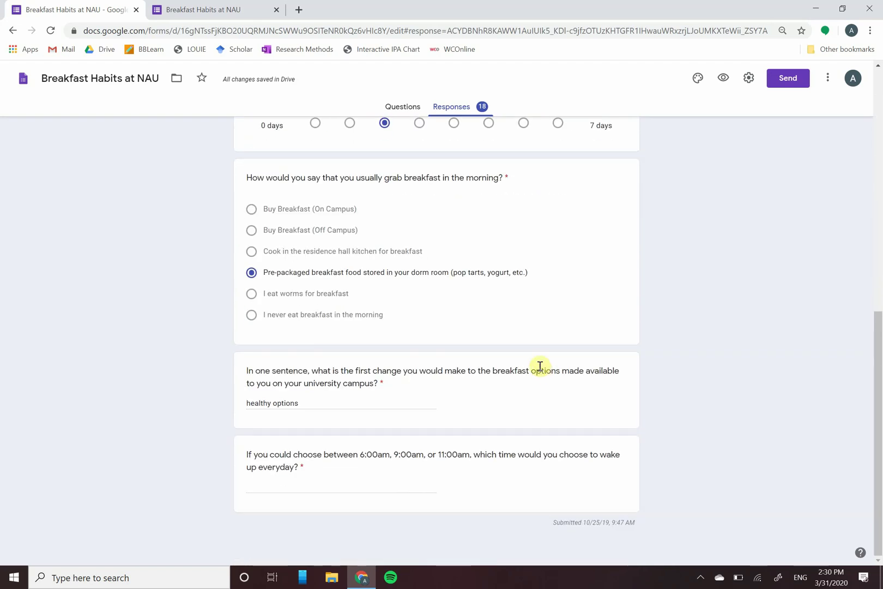
scroll(539, 366, up, 9)
scroll(491, 376, down, 9)
scroll(278, 408, up, 15)
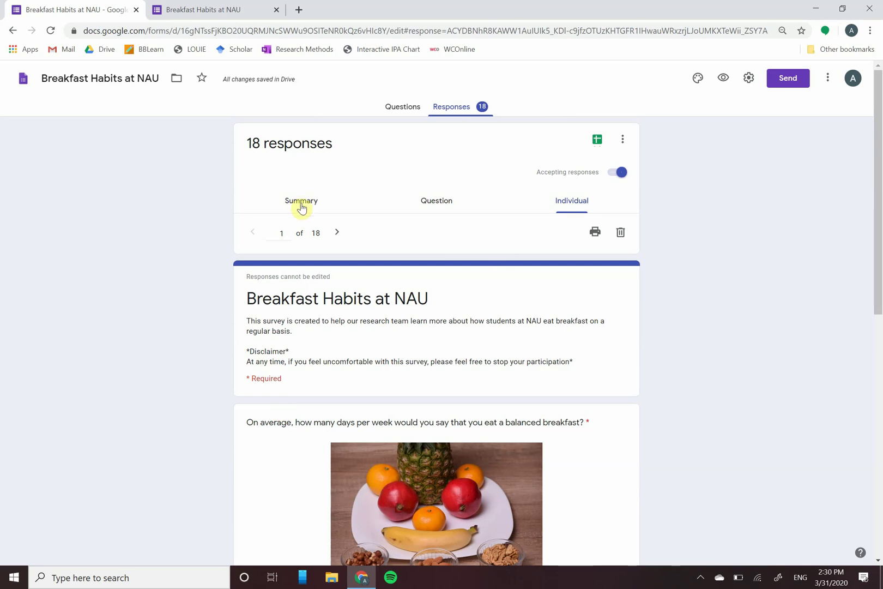
click(302, 206)
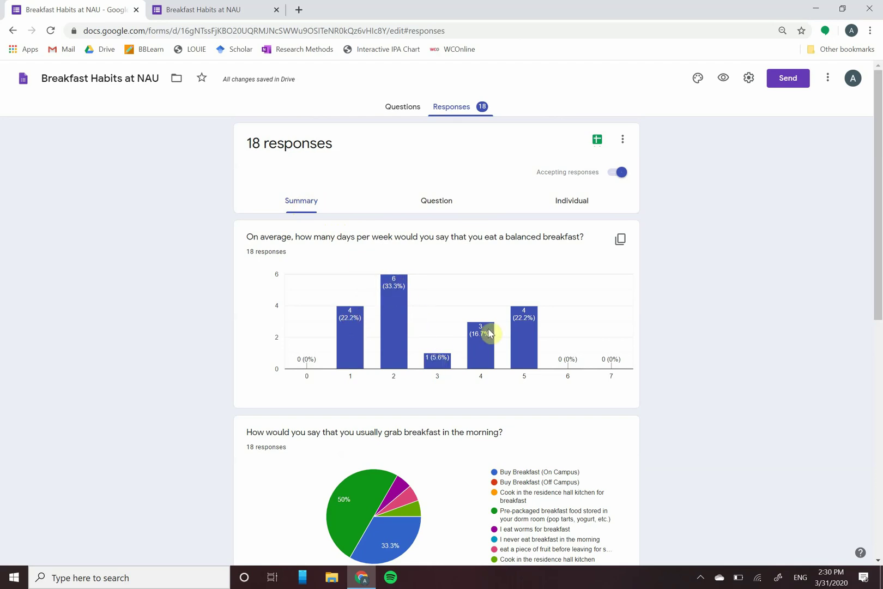
mouse_move(533, 312)
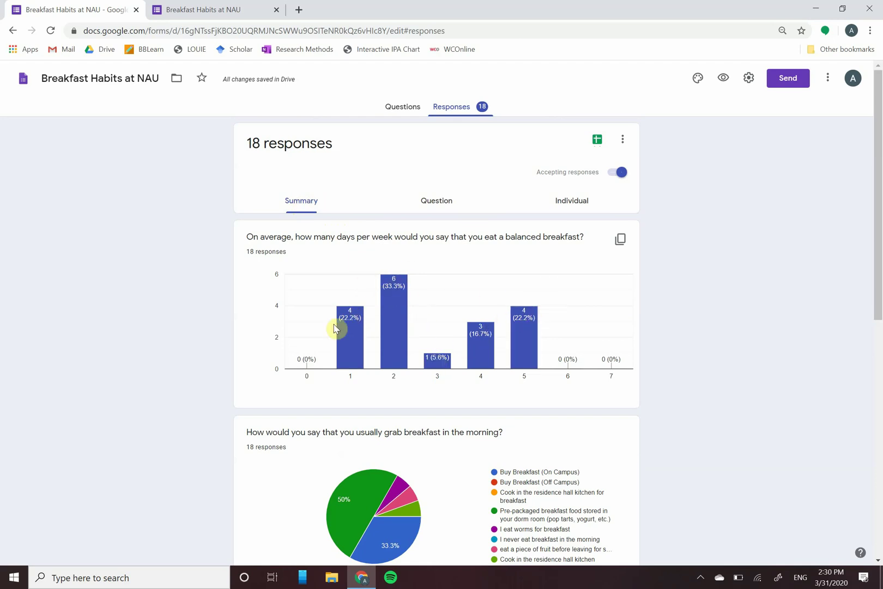
mouse_move(380, 296)
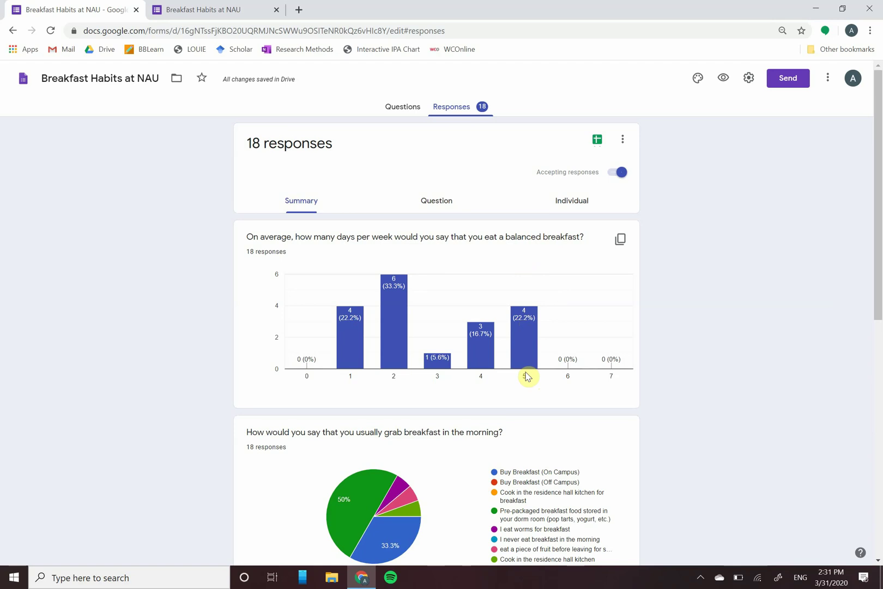
mouse_move(387, 343)
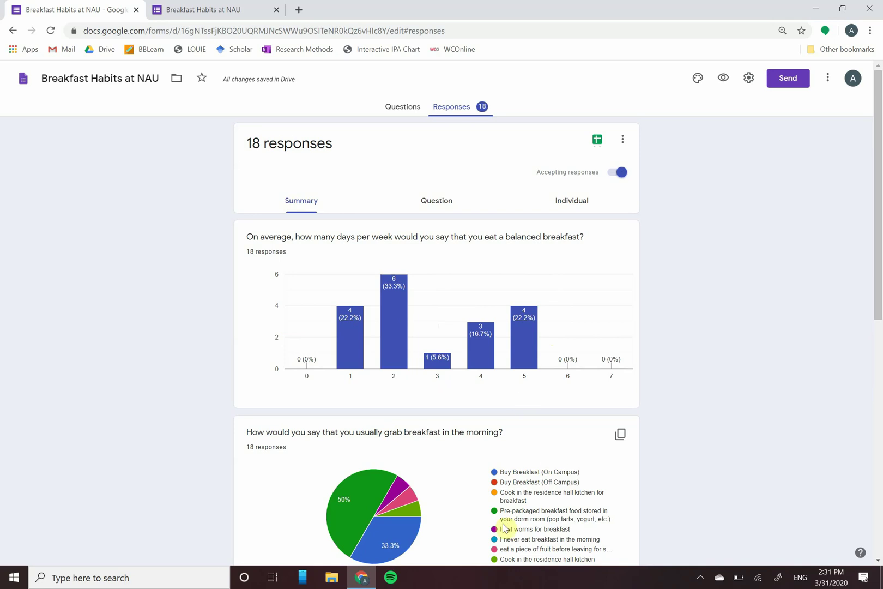
scroll(466, 458, down, 3)
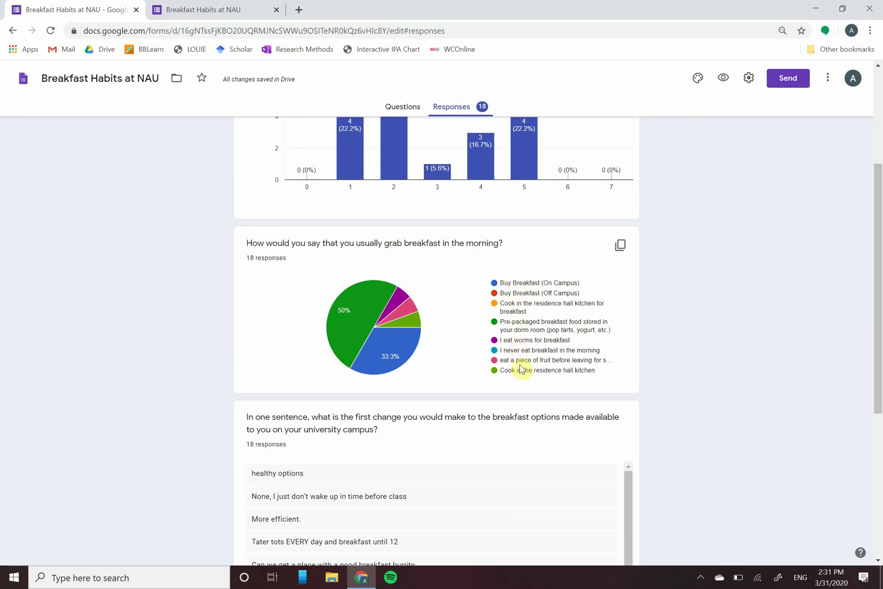
scroll(525, 295, up, 1)
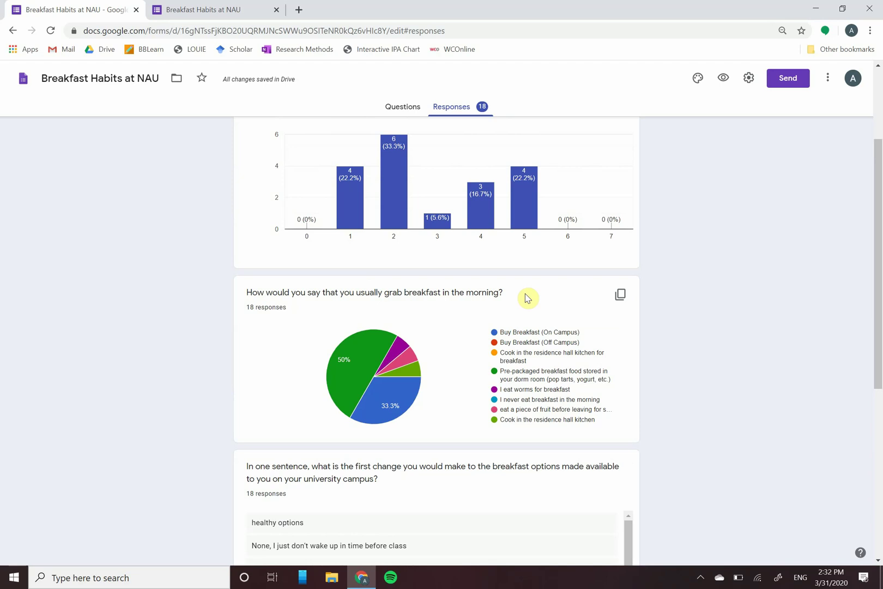
mouse_move(370, 397)
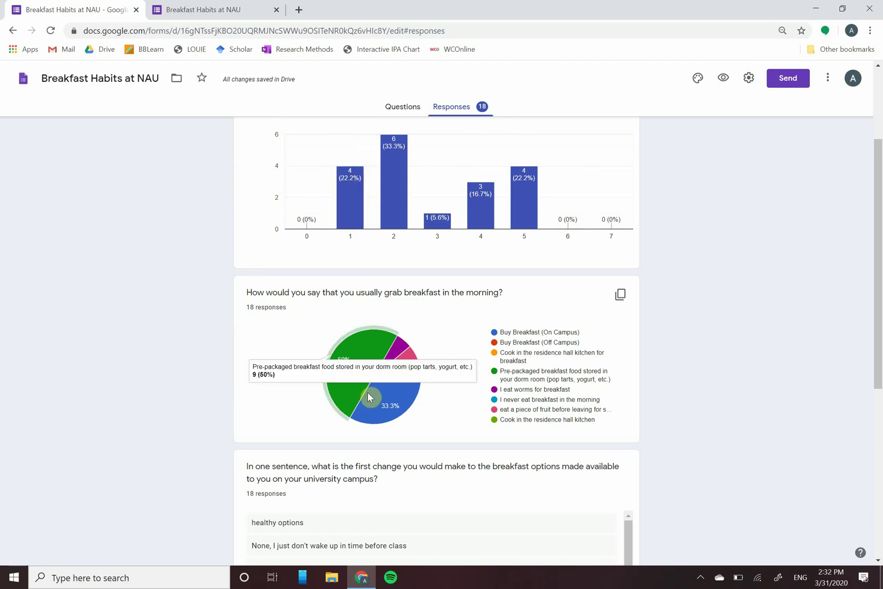
mouse_move(403, 354)
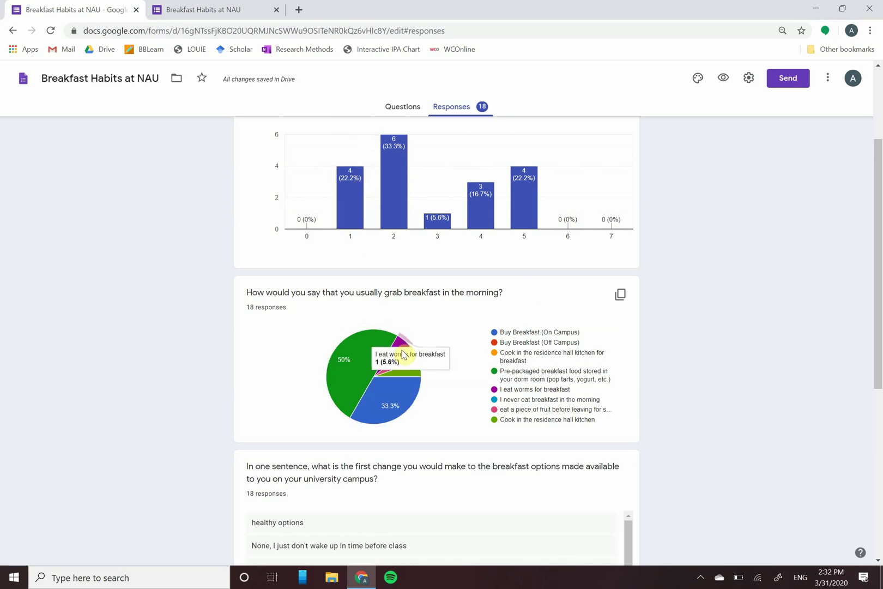
mouse_move(406, 382)
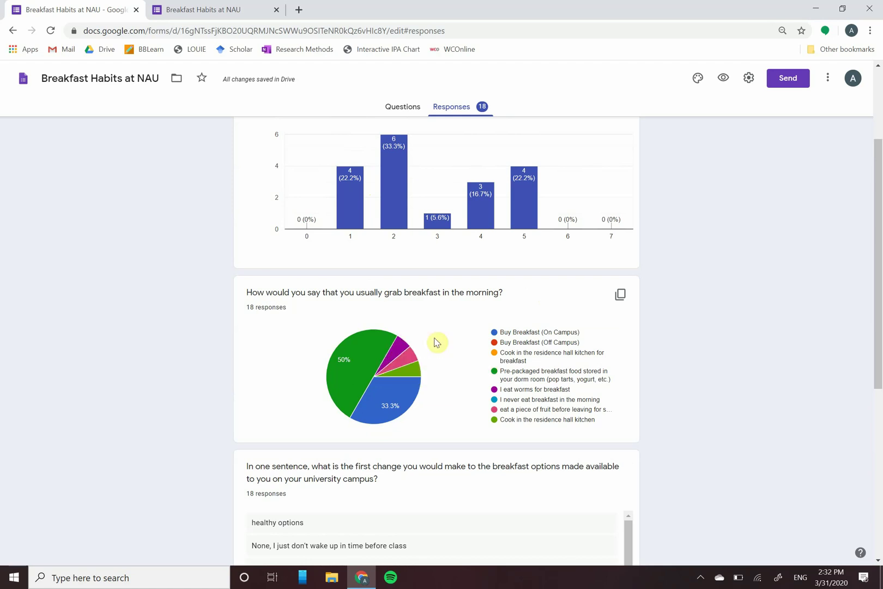
scroll(431, 188, up, 2)
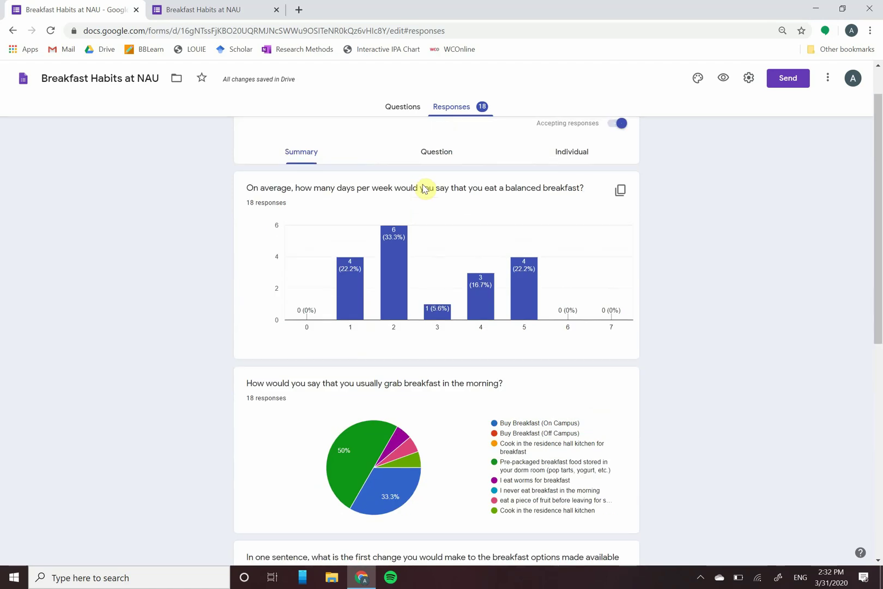
scroll(450, 192, down, 1)
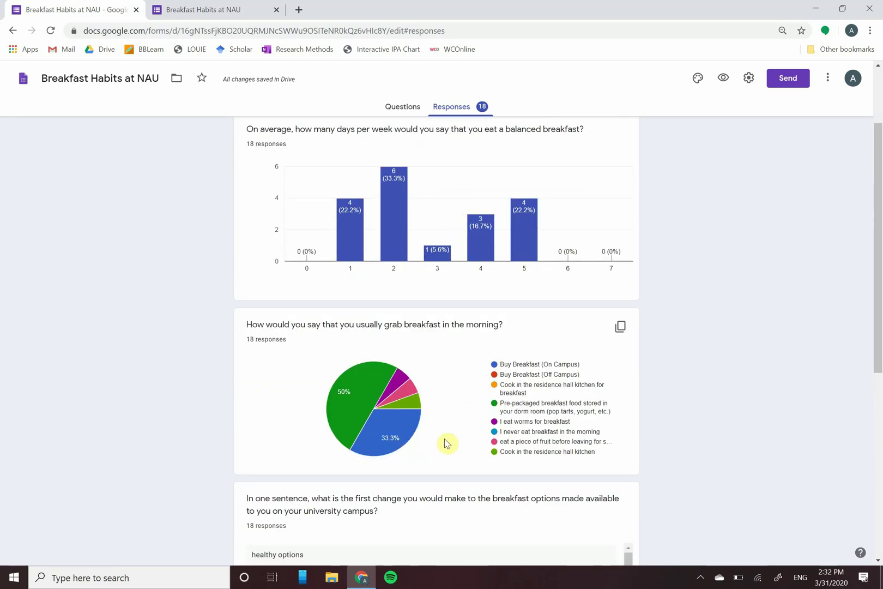
scroll(446, 442, down, 1)
scroll(782, 495, down, 3)
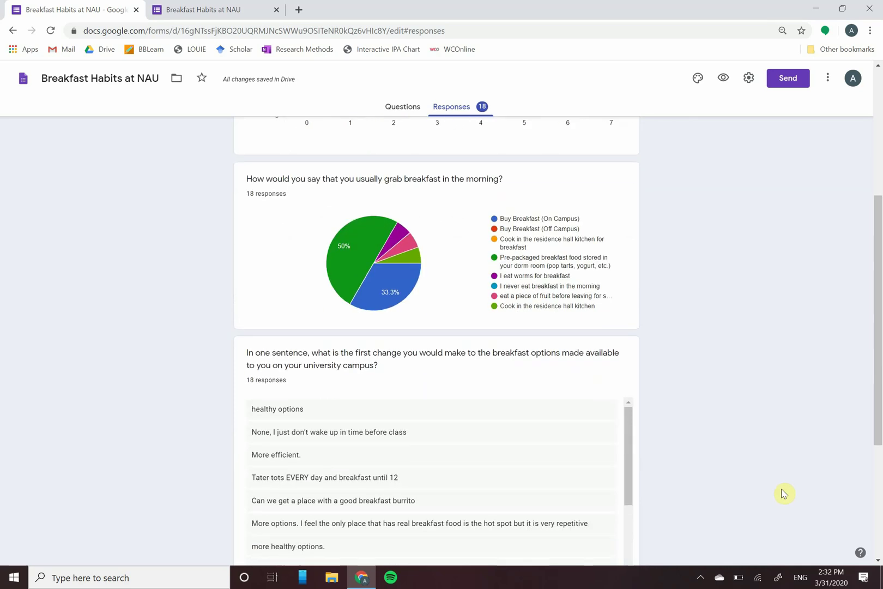
scroll(556, 389, down, 1)
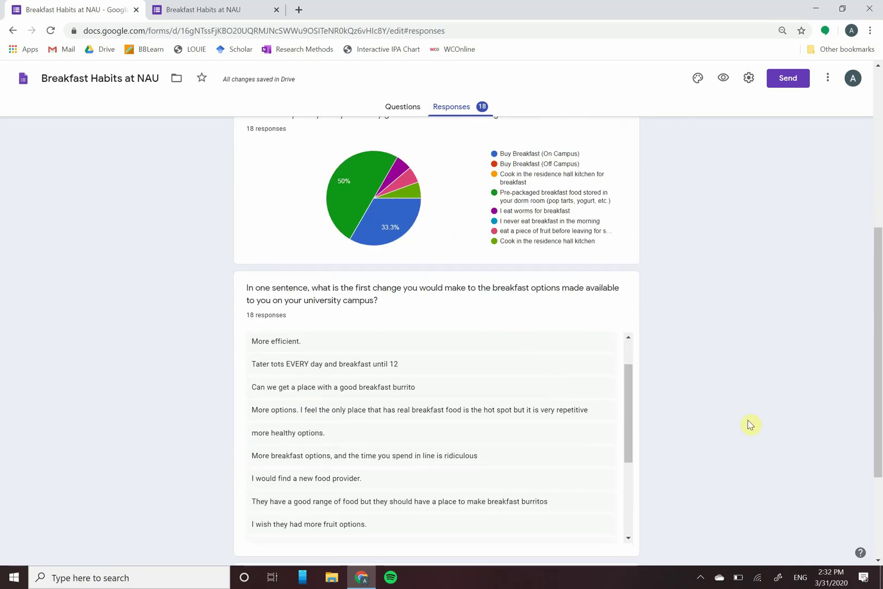
scroll(476, 425, up, 1)
scroll(476, 425, down, 2)
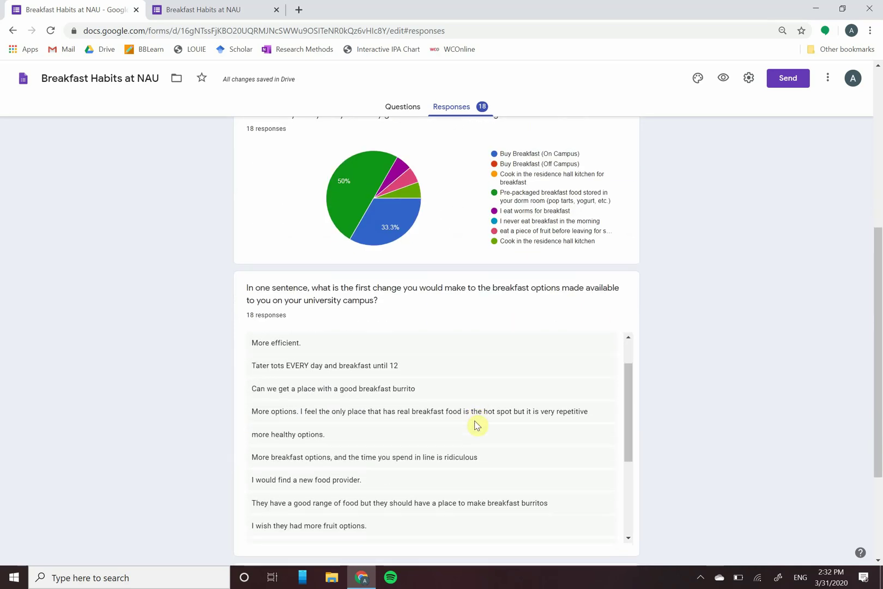
scroll(477, 425, down, 2)
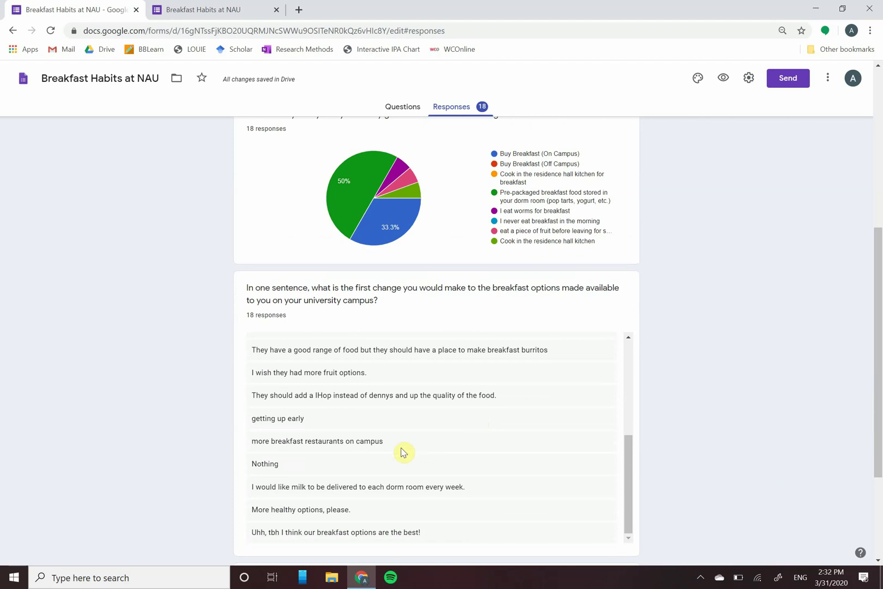
scroll(402, 451, up, 3)
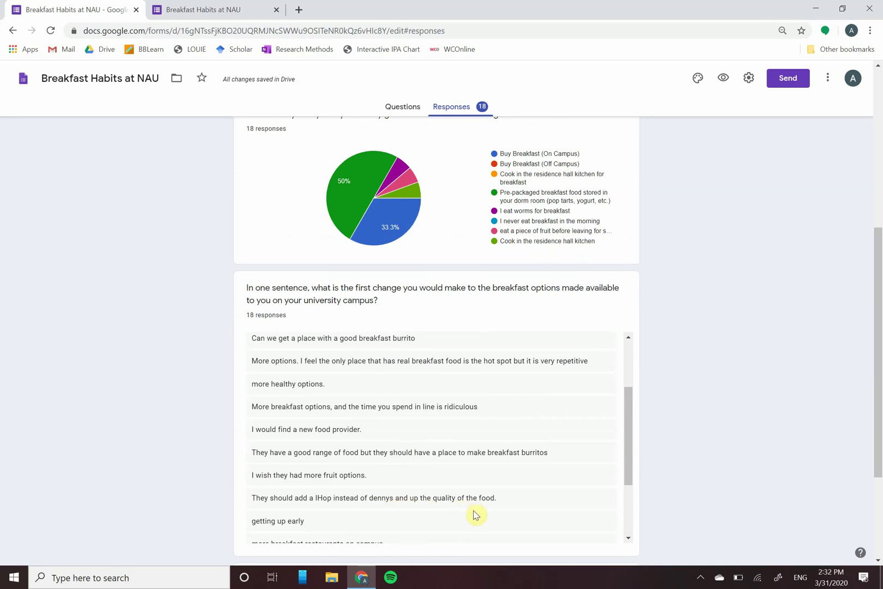
scroll(675, 281, up, 5)
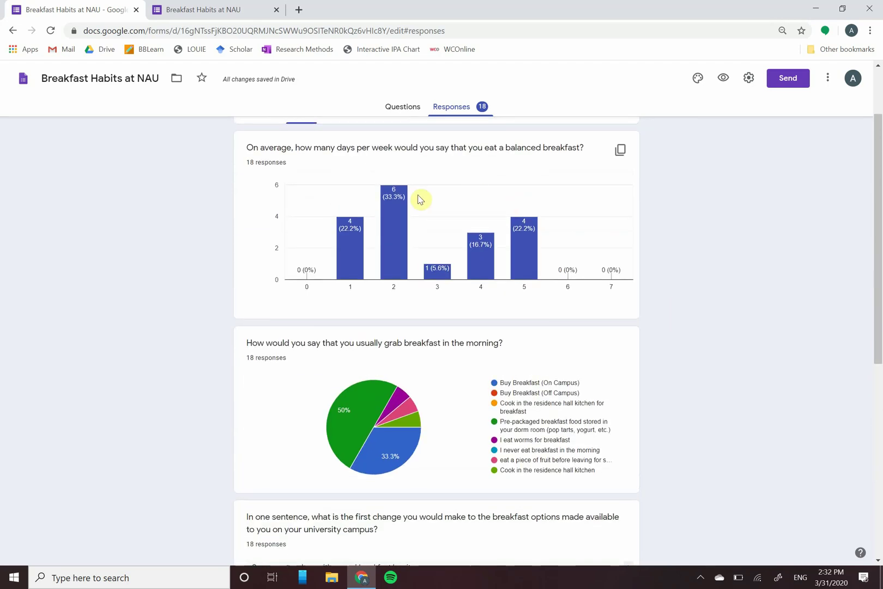
mouse_move(394, 204)
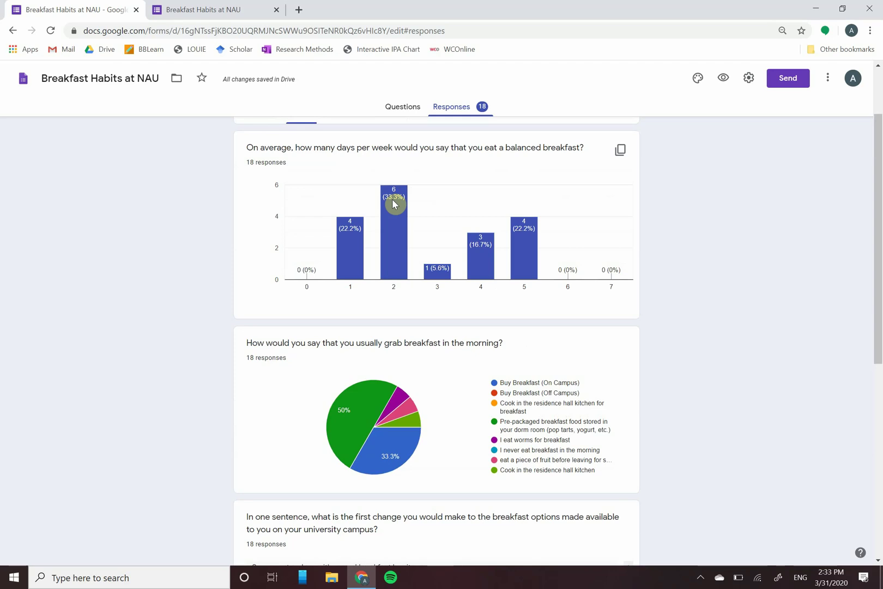
scroll(393, 202, down, 7)
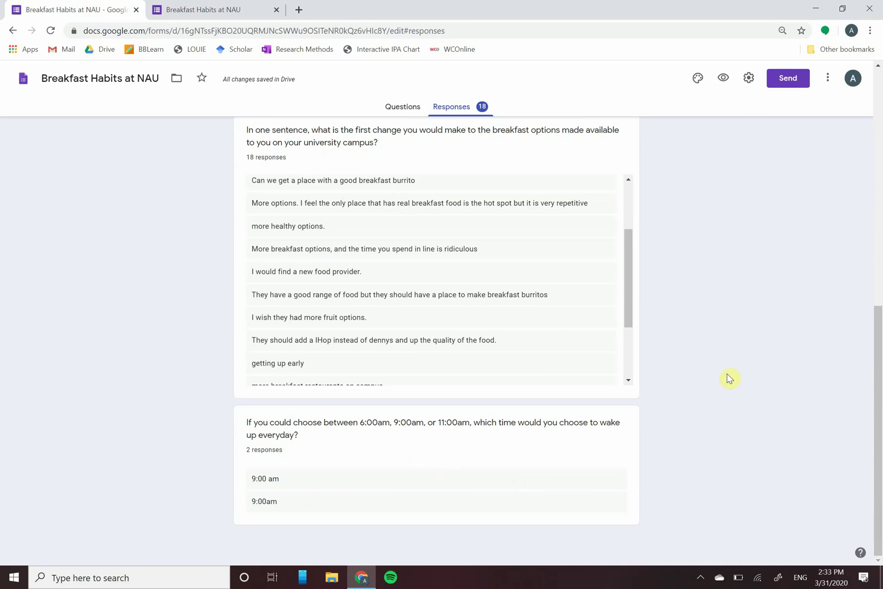
scroll(728, 379, up, 8)
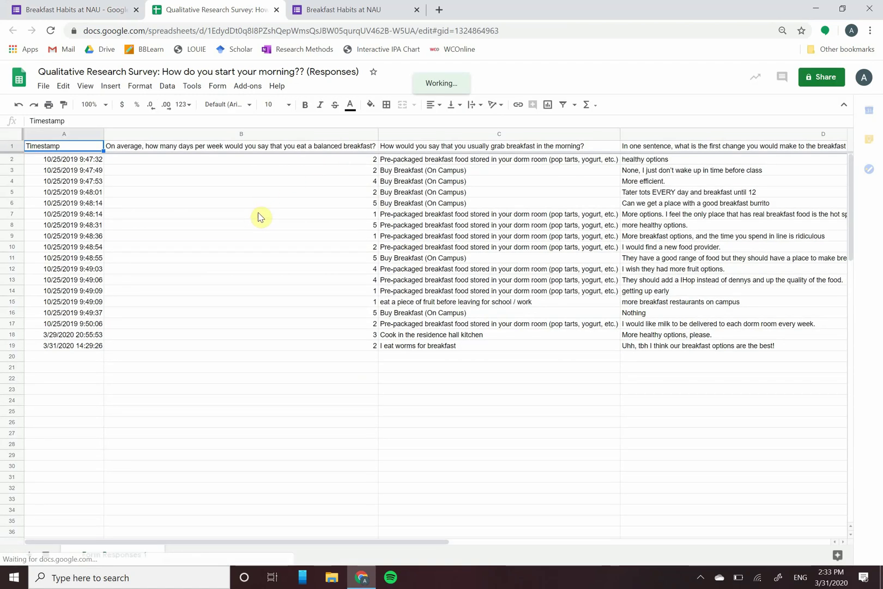
Scroll the response sheet right to the wake-up times and back.
scroll(595, 201, right, 10)
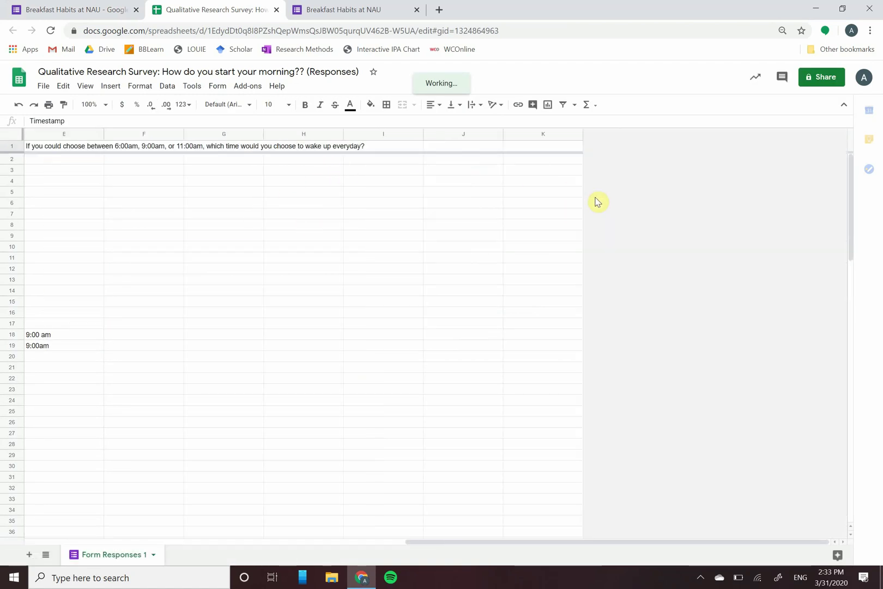
scroll(596, 201, left, 10)
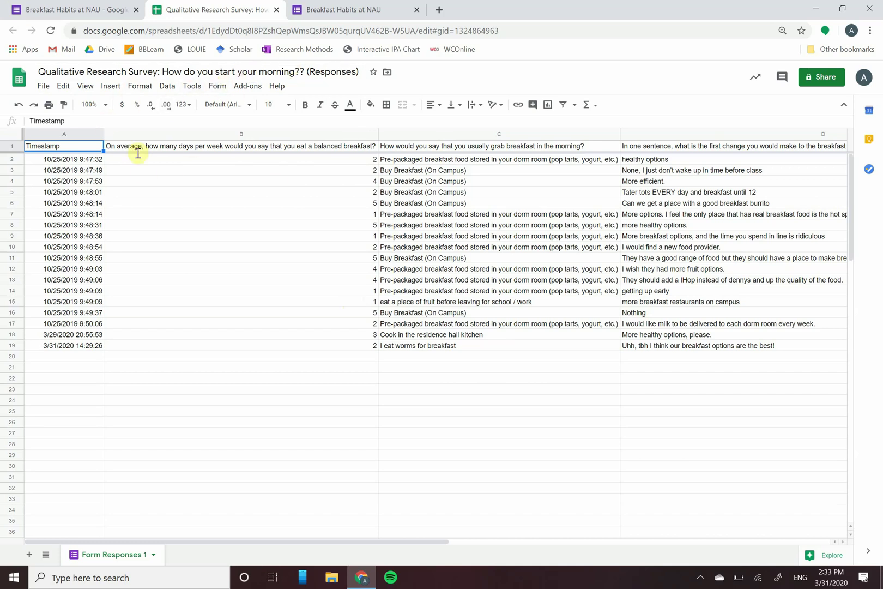
Close the response-recorded tab and return to the 18-response summary.
click(342, 7)
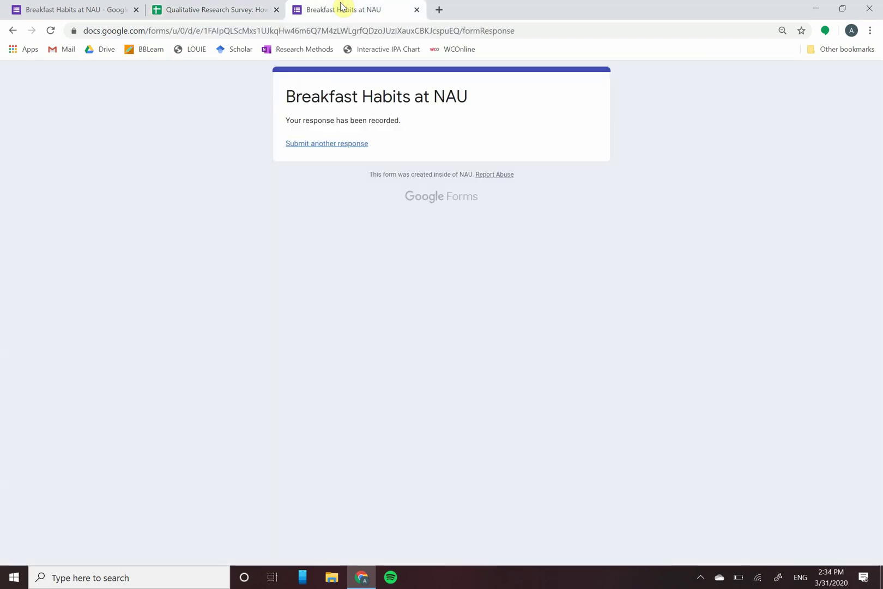
click(417, 9)
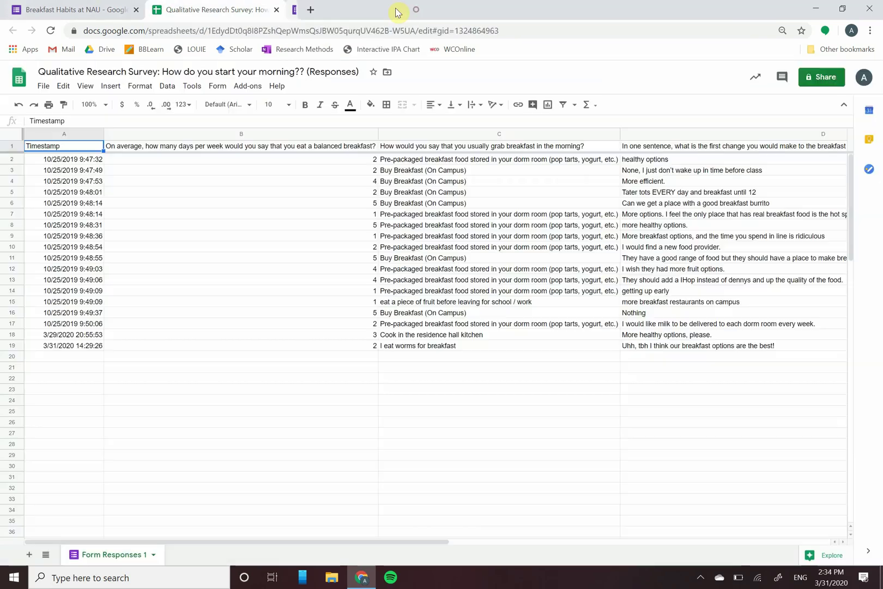
click(80, 9)
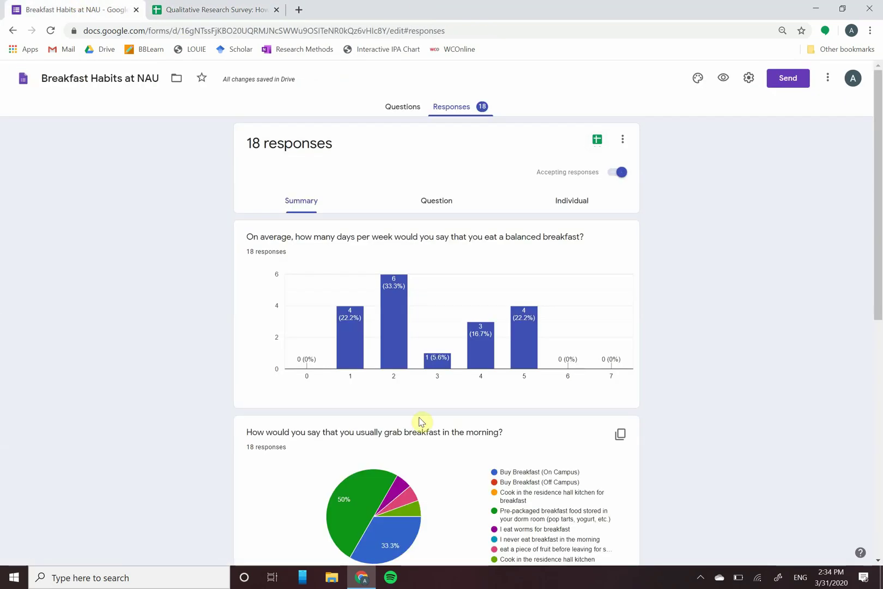